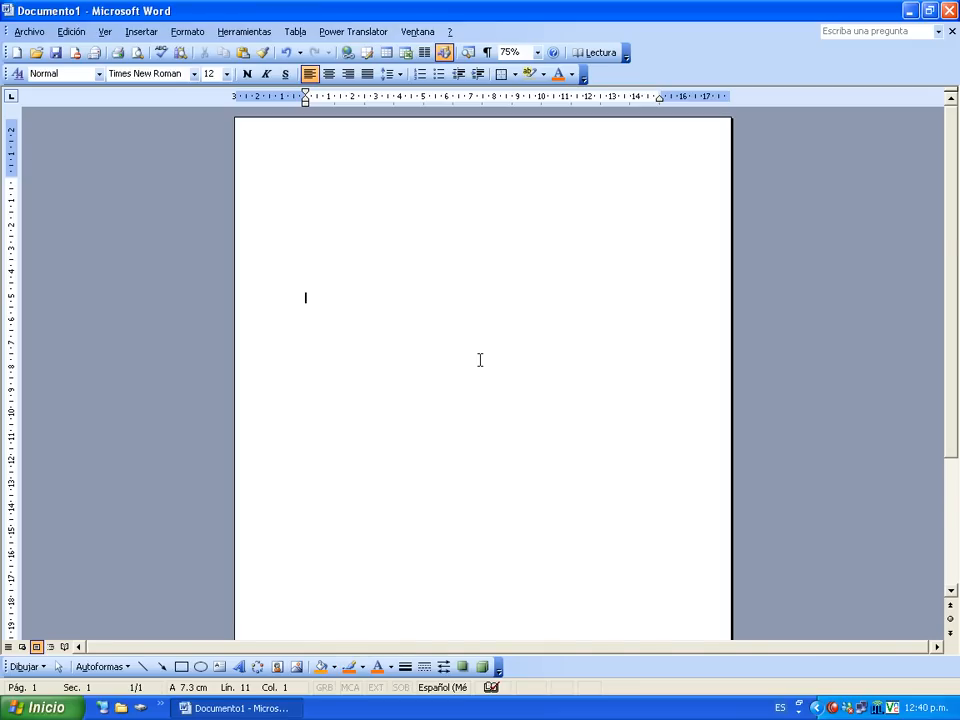
Insert a one-row, six-column table at the insertion point.
{"action": "left_click", "coordinate": [364, 238]}
{"action": "left_click", "coordinate": [388, 57]}
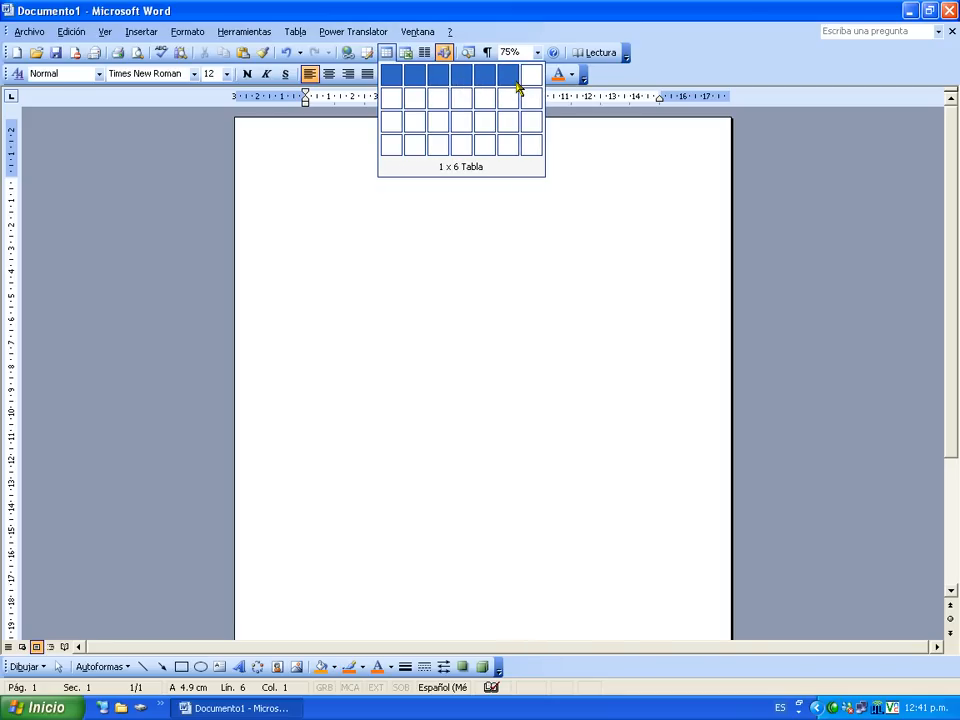
{"action": "left_click", "coordinate": [518, 88]}
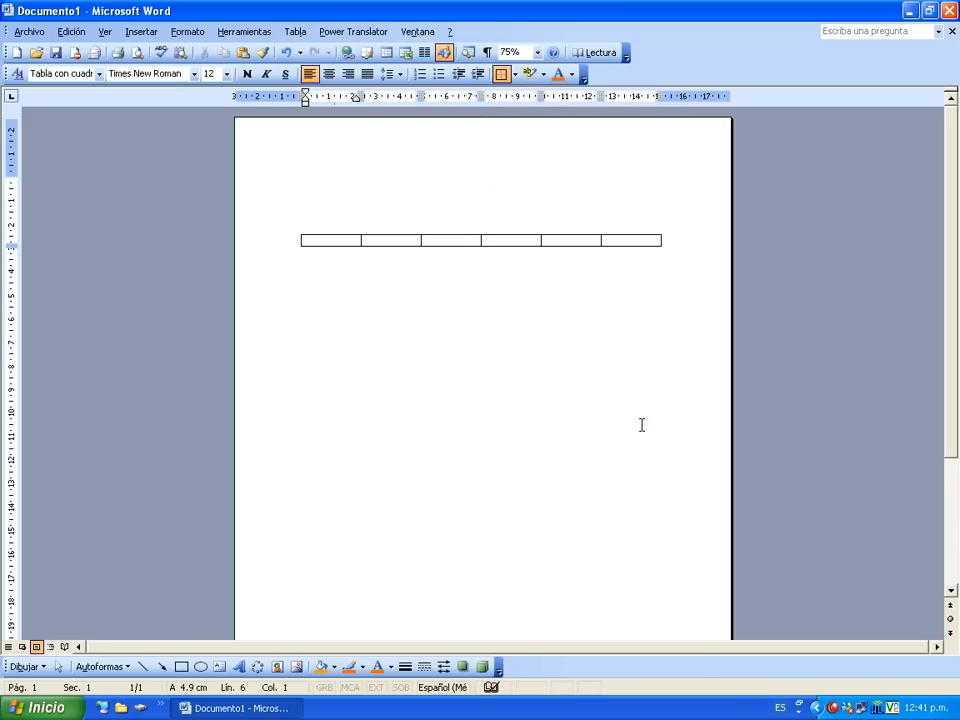
Fill the header cells with Nombre, Edad, Telefono, Direccion, Cuidad and Corre E.
{"action": "type", "text": "Nombre"}
{"action": "key", "text": "Tab"}
{"action": "type", "text": "Eddad"}
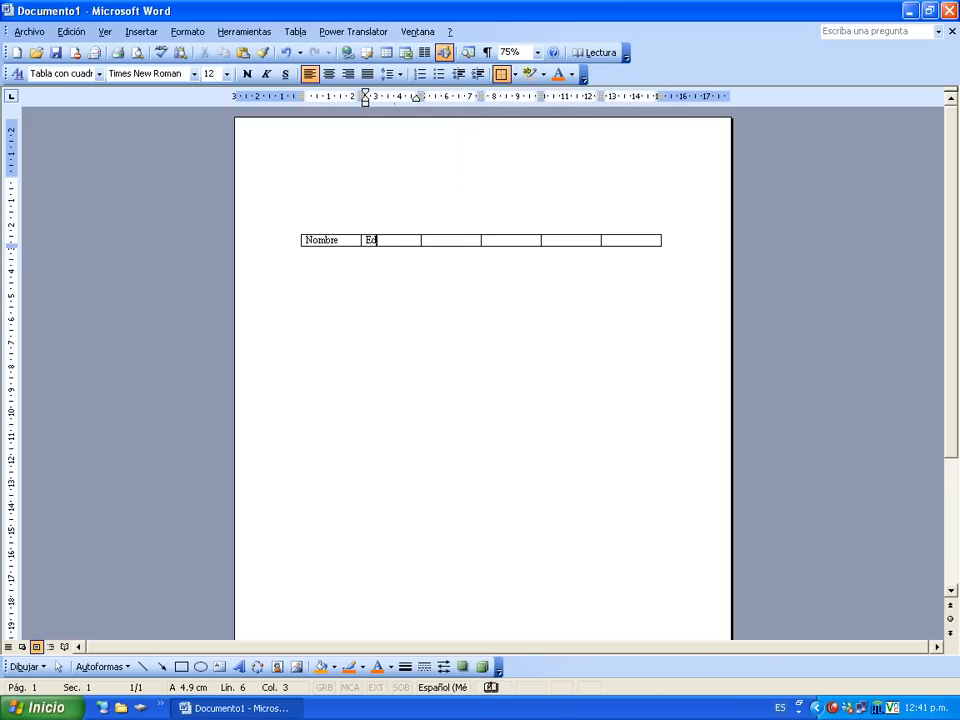
{"action": "key", "text": "BackSpace"}
{"action": "key", "text": "BackSpace"}
{"action": "key", "text": "BackSpace"}
{"action": "type", "text": "ad"}
{"action": "key", "text": "Tab"}
{"action": "type", "text": "Telefono"}
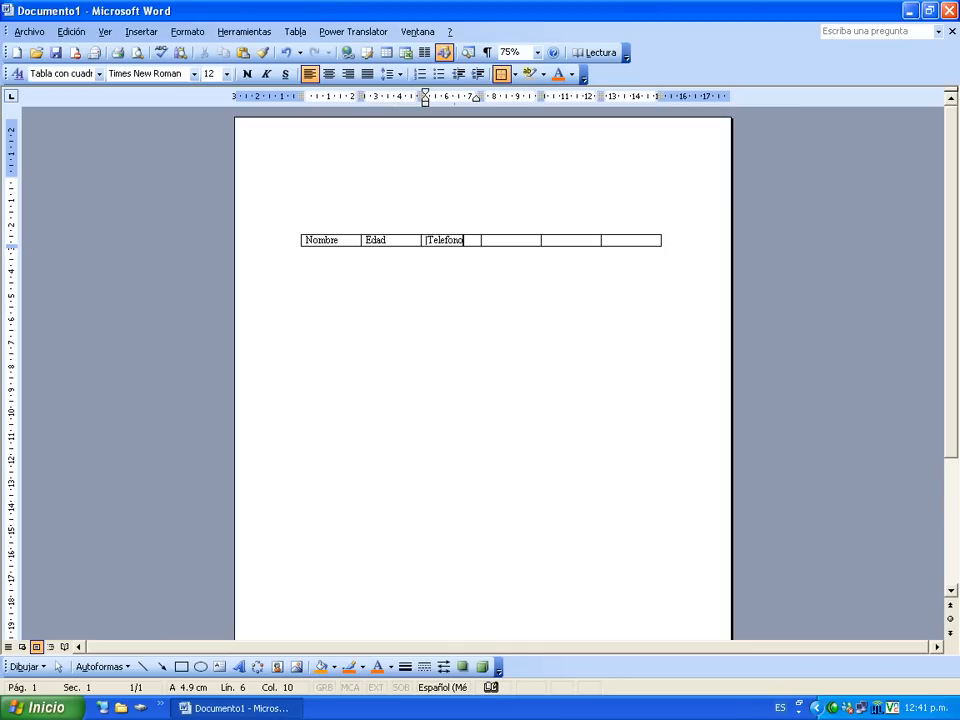
{"action": "key", "text": "Tab"}
{"action": "type", "text": "Direccion"}
{"action": "key", "text": "Tab"}
{"action": "type", "text": "Cuidad"}
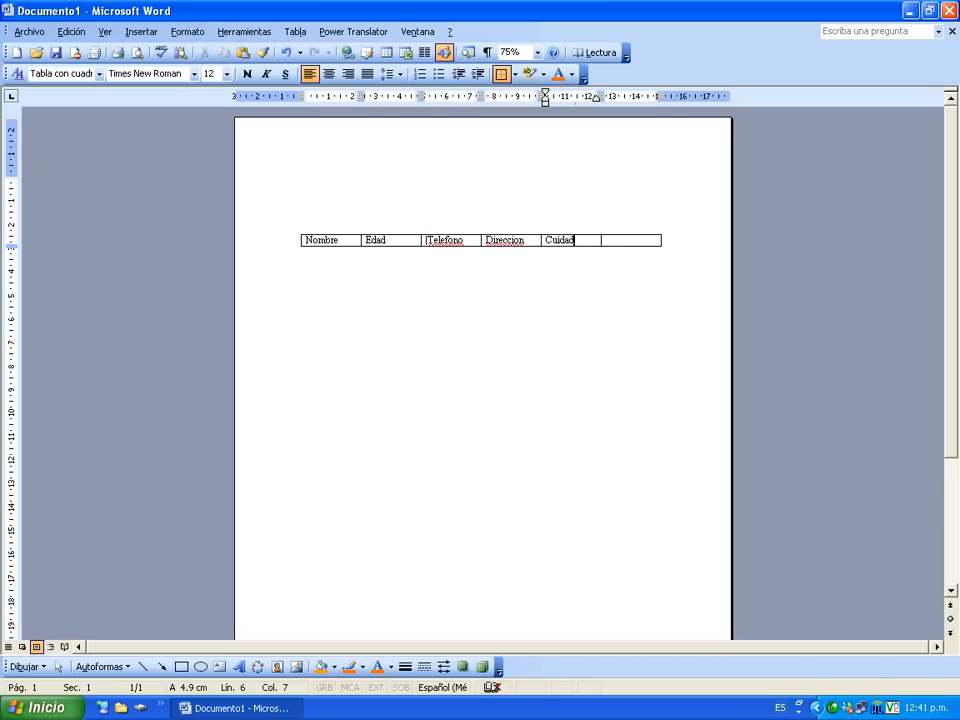
{"action": "key", "text": "Tab"}
{"action": "type", "text": "Ema"}
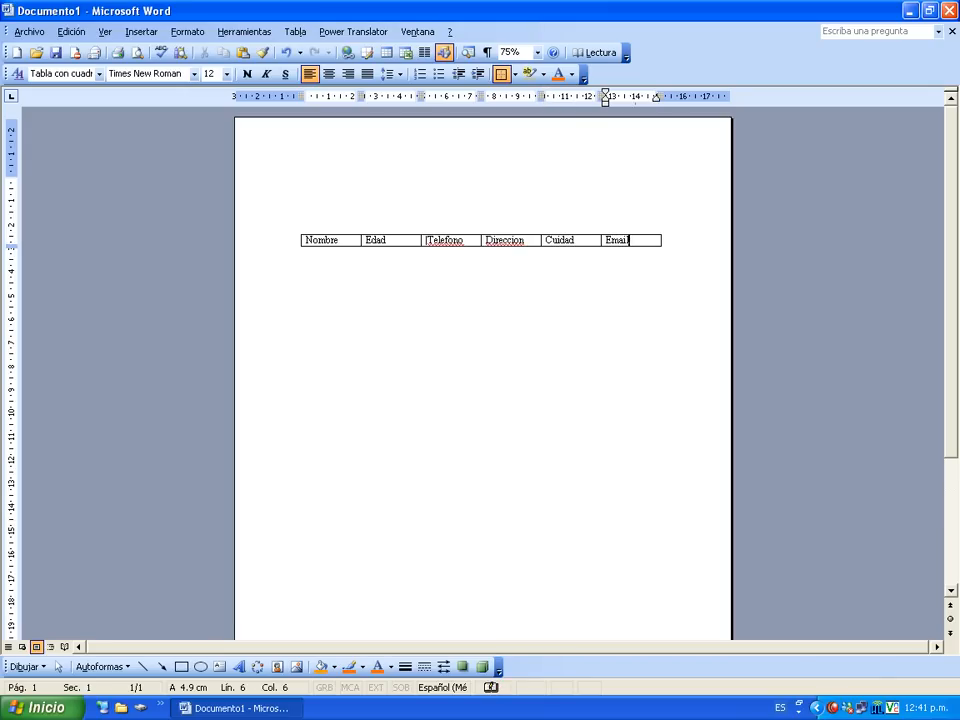
{"action": "key", "text": "BackSpace"}
{"action": "key", "text": "BackSpace"}
{"action": "key", "text": "BackSpace"}
{"action": "type", "text": "Con"}
{"action": "type", "text": "e E"}
{"action": "type", "text": " ."}
Correct Telefono and Direccion to the accented spelling suggestions Teléfono and Dirección.
{"action": "right_click", "coordinate": [447, 241]}
{"action": "left_click", "coordinate": [471, 257]}
{"action": "right_click", "coordinate": [504, 242]}
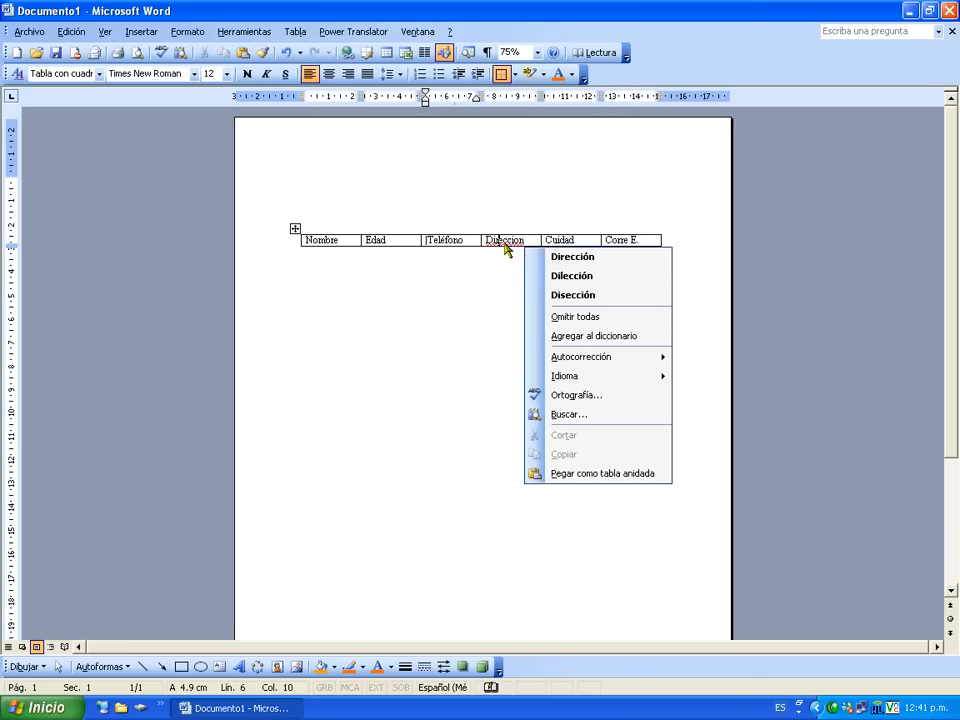
{"action": "left_click", "coordinate": [568, 258]}
{"action": "left_click", "coordinate": [478, 285]}
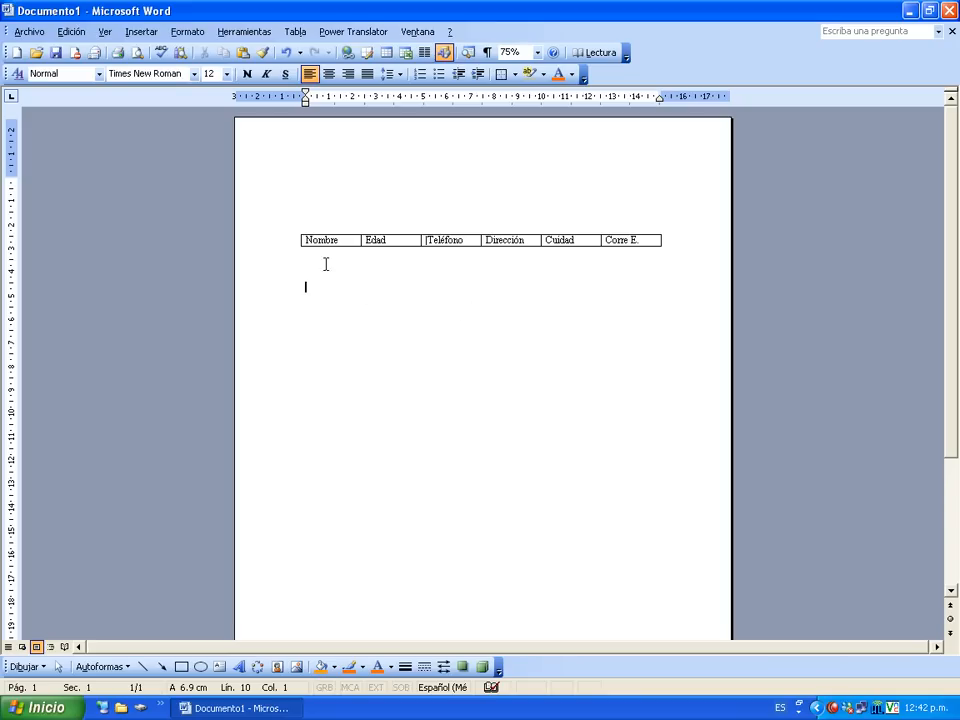
Show the Base de datos toolbar from Ver > Barras de herramientas and dock it under the formatting bar.
{"action": "left_click", "coordinate": [296, 230]}
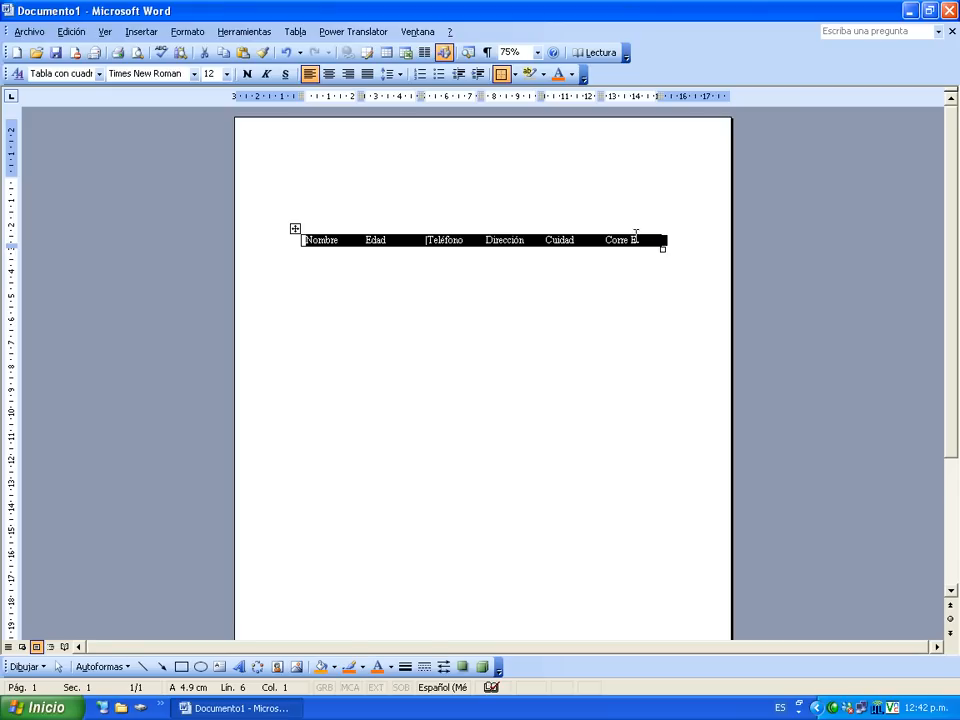
{"action": "left_click", "coordinate": [105, 32]}
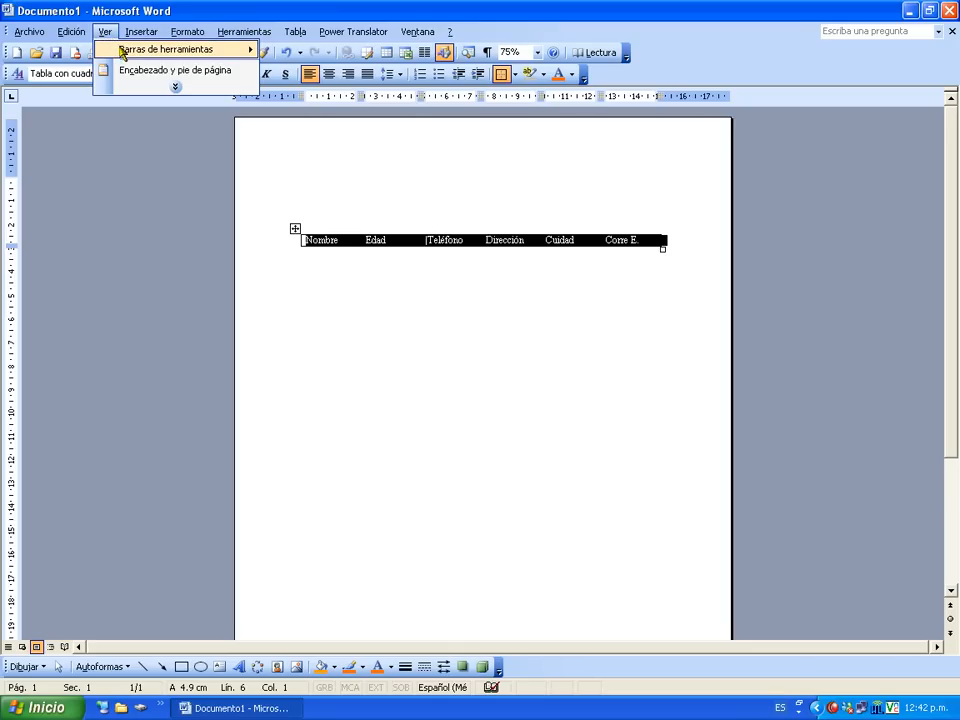
{"action": "mouse_move", "coordinate": [128, 47]}
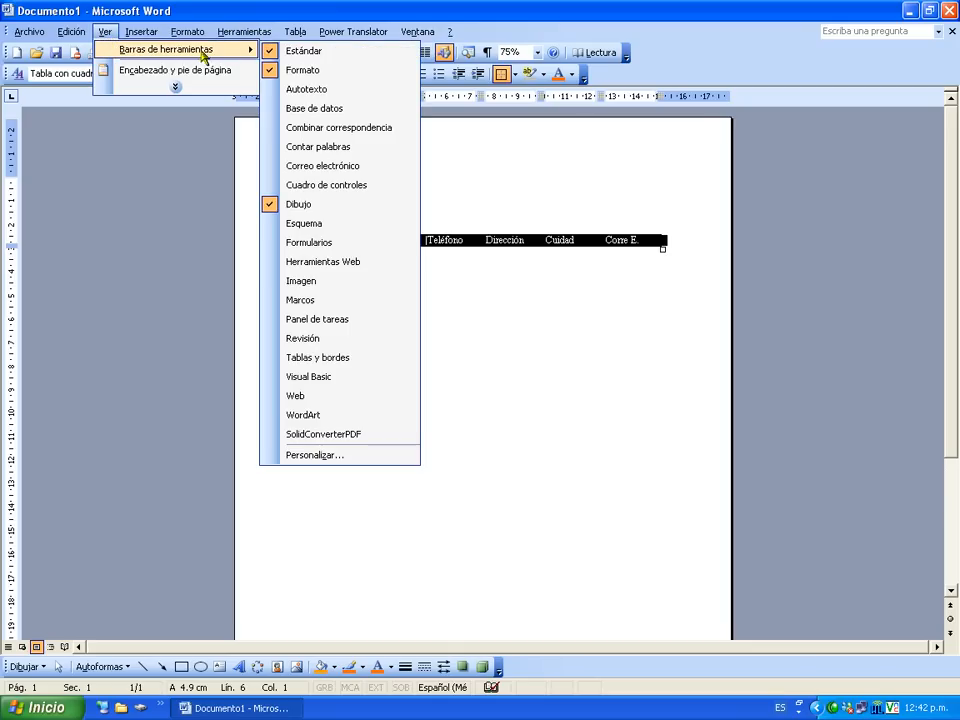
{"action": "left_click", "coordinate": [372, 116]}
{"action": "left_click_drag", "start_coordinate": [330, 208], "coordinate": [146, 96]}
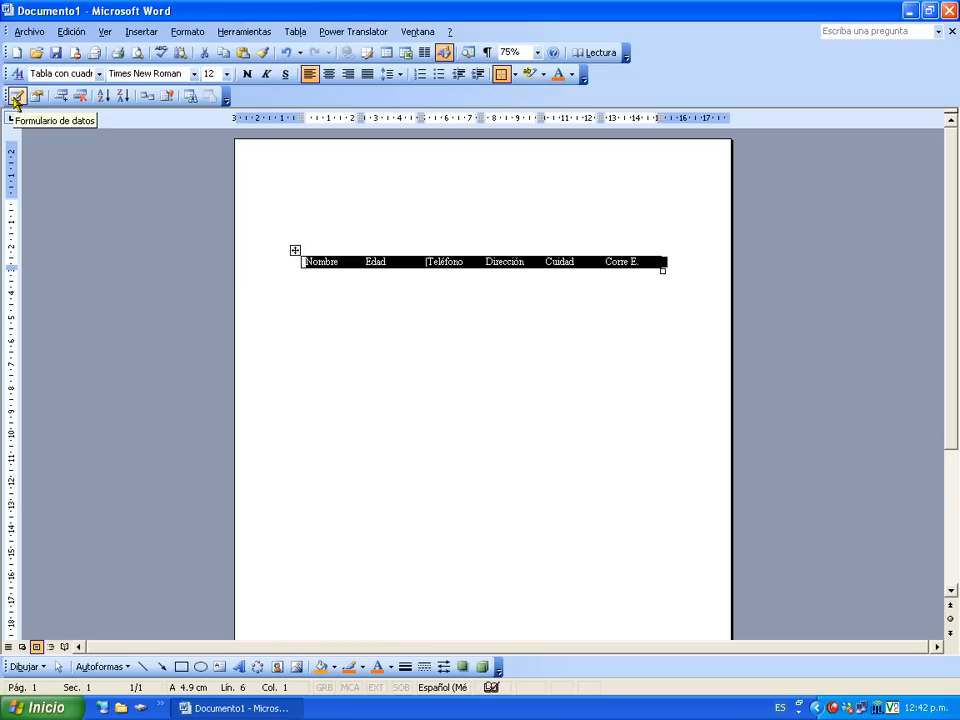
Open the data form and enter the first contact's name, age 35, phone, address, city Mexico and e-mail.
{"action": "left_click", "coordinate": [15, 97]}
{"action": "left_click_drag", "start_coordinate": [310, 313], "coordinate": [390, 316]}
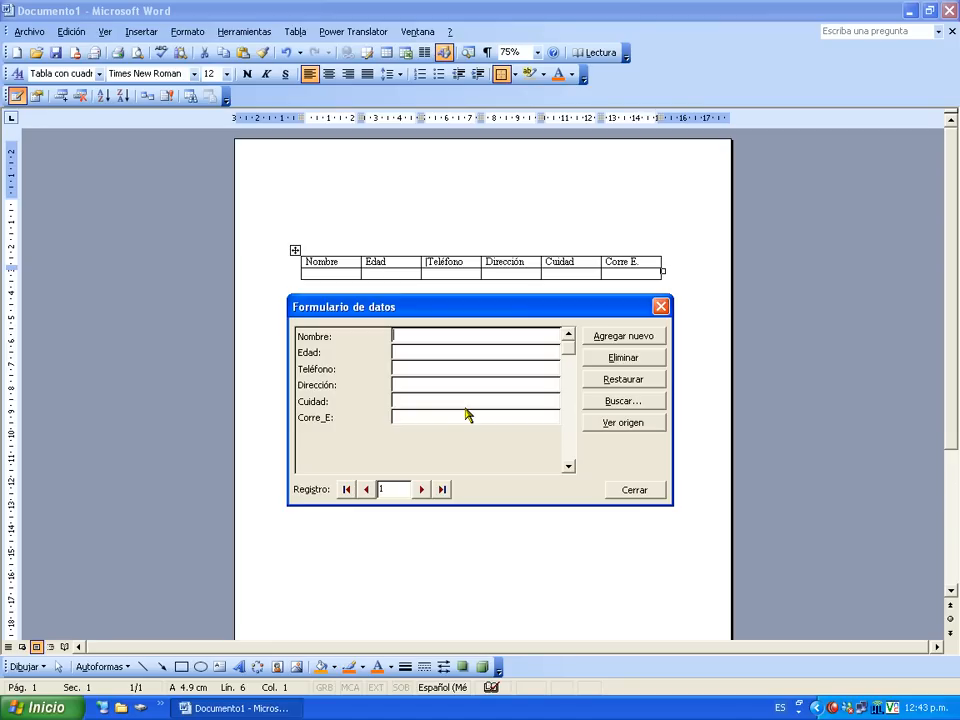
{"action": "type", "text": "Eduardo"}
{"action": "key", "text": "Tab"}
{"action": "type", "text": "35"}
{"action": "type", "text": "123456"}
{"action": "key", "text": "Tab"}
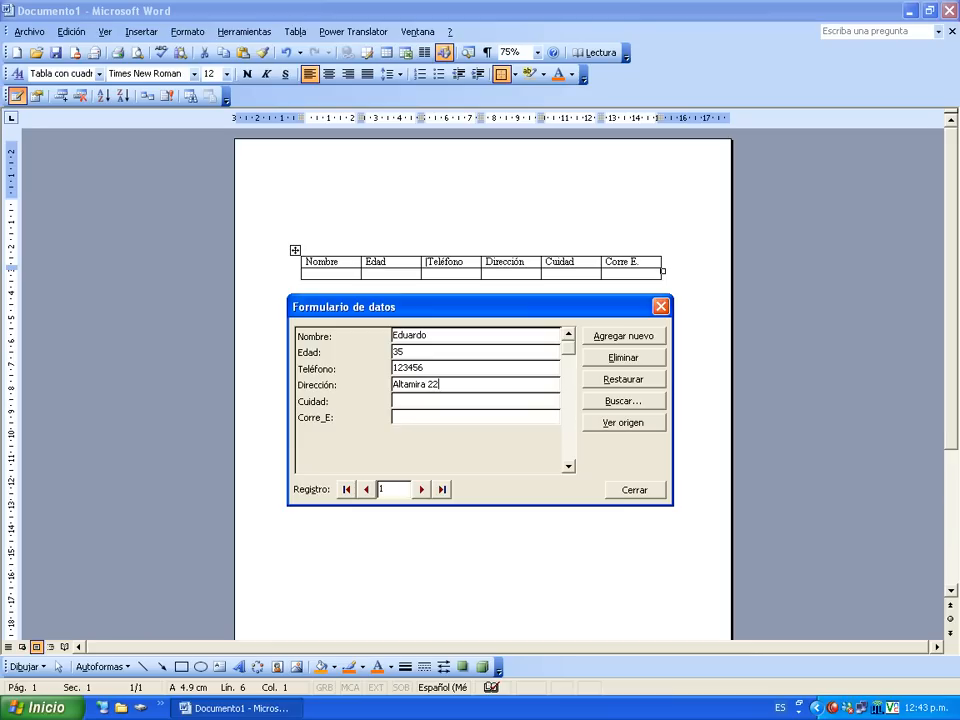
{"action": "type", "text": "Mexico"}
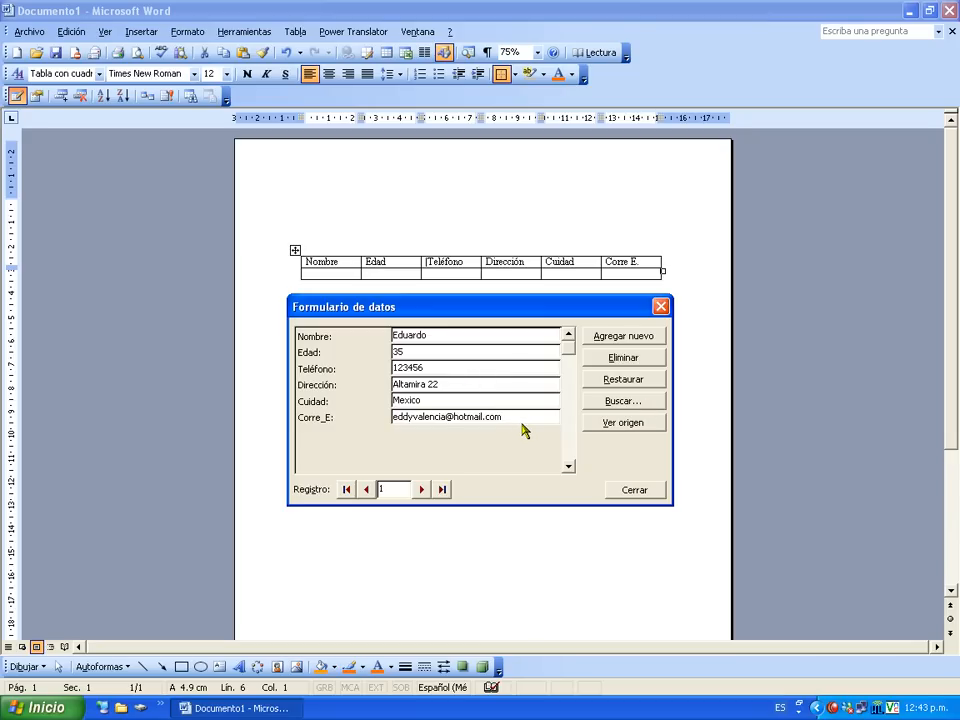
Launch Teclado en pantalla from Accesorios > Accesibilidad and place it above the data form.
{"action": "left_click", "coordinate": [42, 707]}
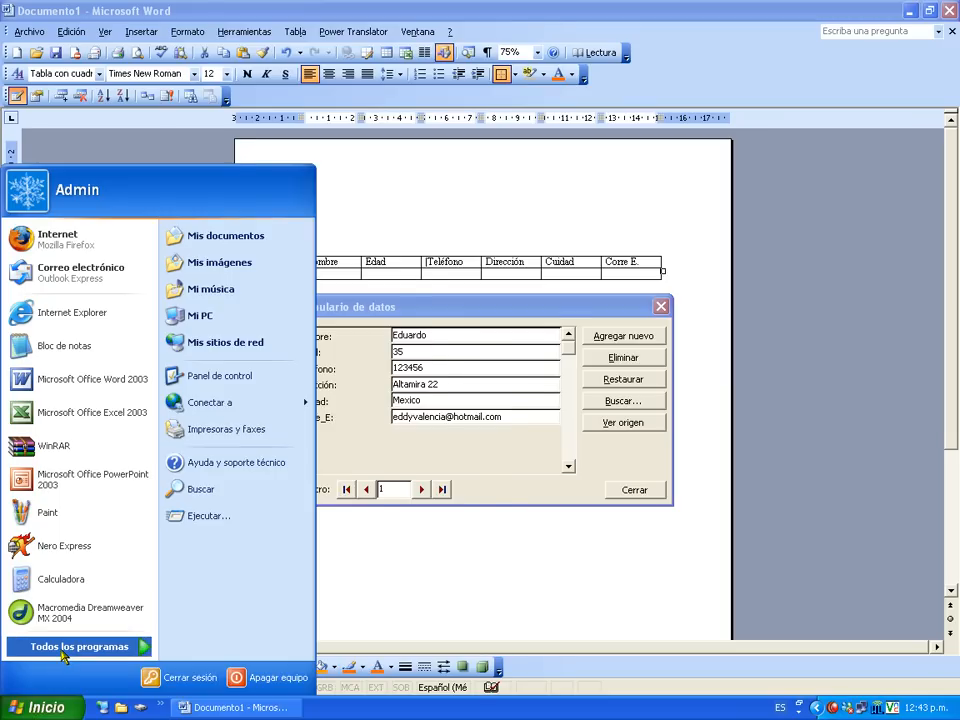
{"action": "mouse_move", "coordinate": [62, 655]}
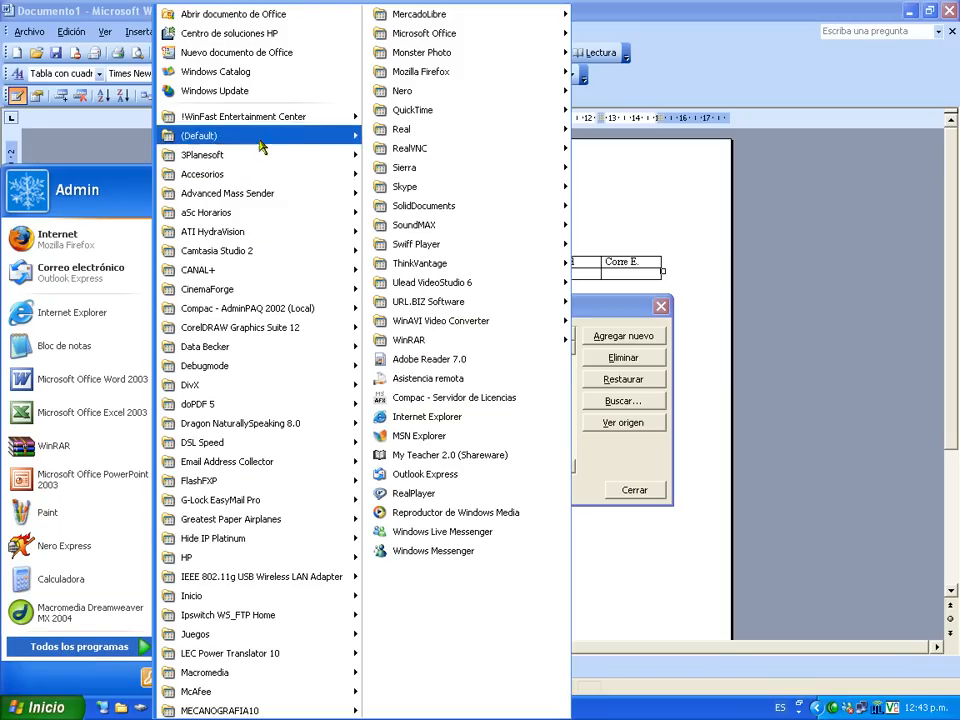
{"action": "mouse_move", "coordinate": [300, 177]}
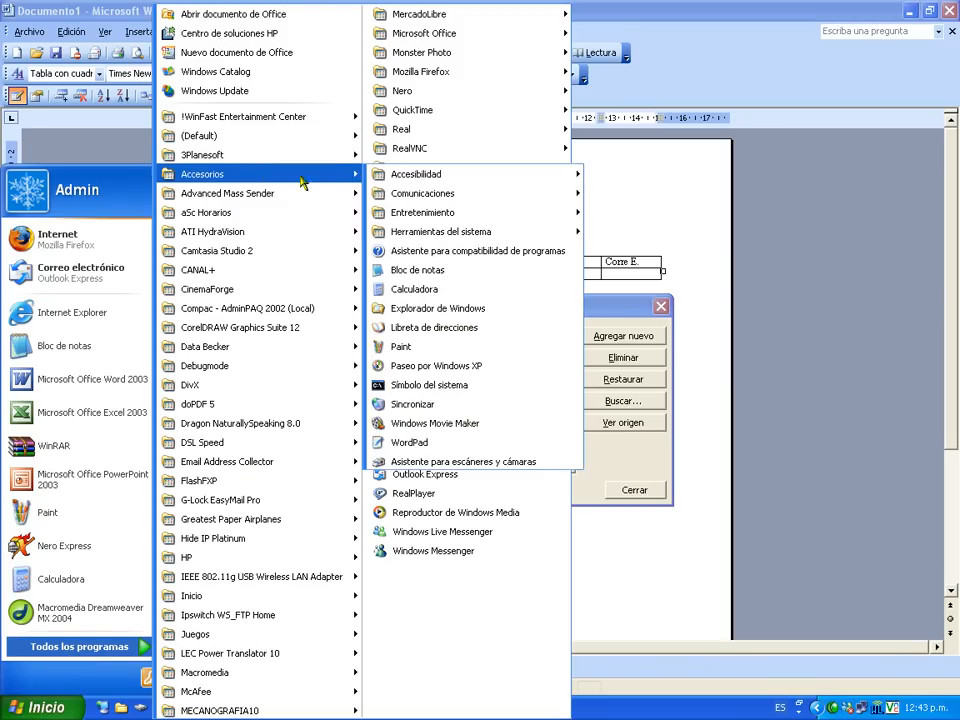
{"action": "mouse_move", "coordinate": [499, 176]}
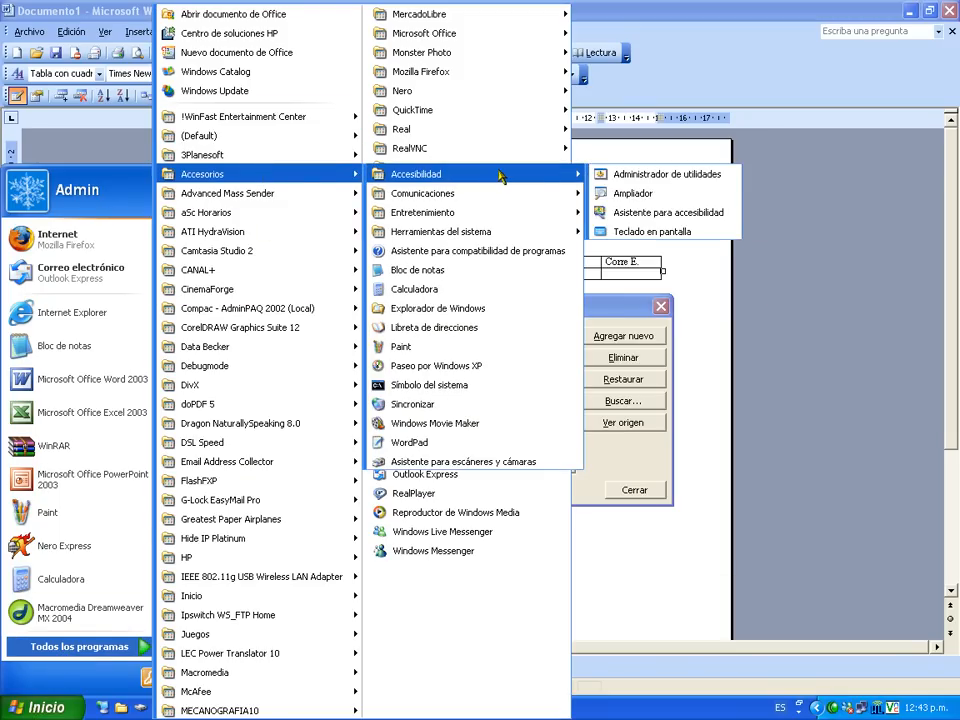
{"action": "left_click", "coordinate": [625, 233]}
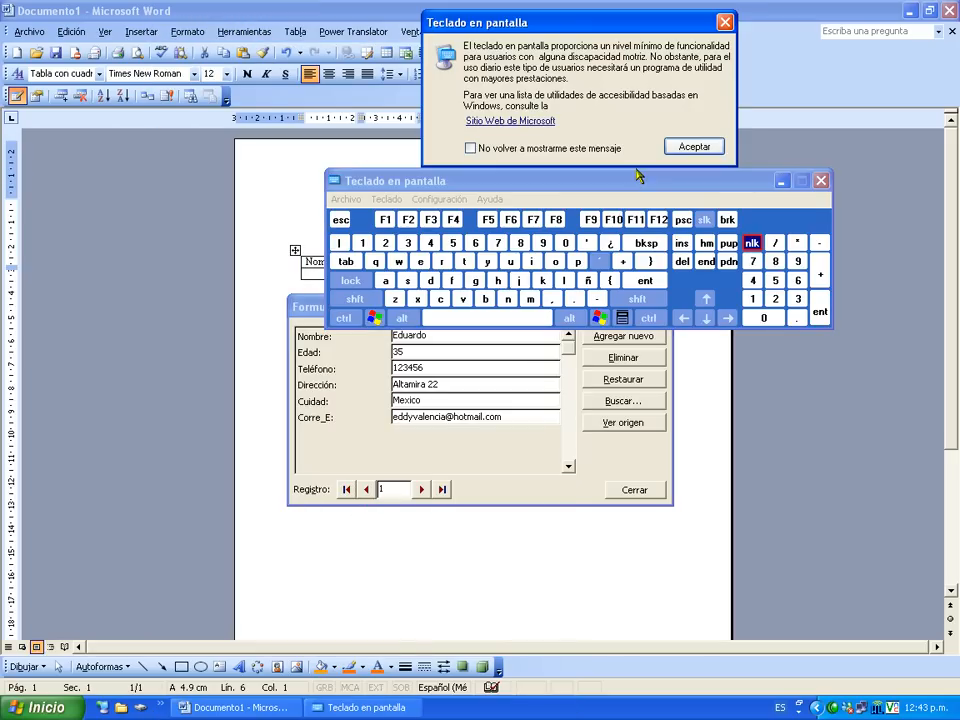
{"action": "left_click", "coordinate": [683, 150]}
{"action": "left_click_drag", "start_coordinate": [680, 179], "coordinate": [752, 104]}
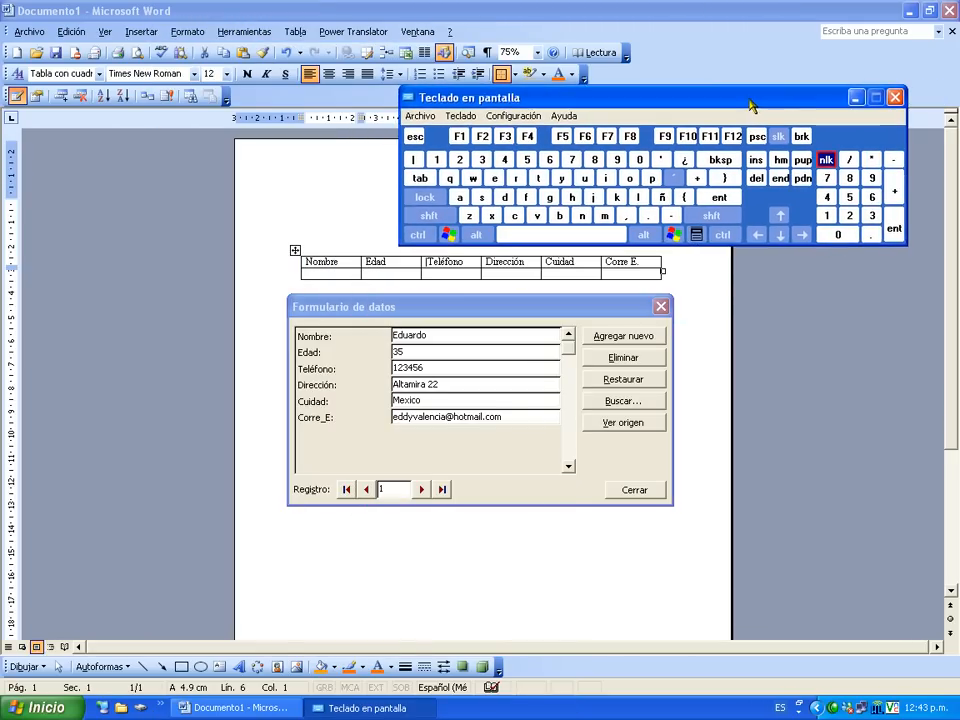
Add a new record with the second contact's name, age 29, phone, address, city sonora and e-mail.
{"action": "left_click", "coordinate": [725, 199]}
{"action": "type", "text": "Eduar"}
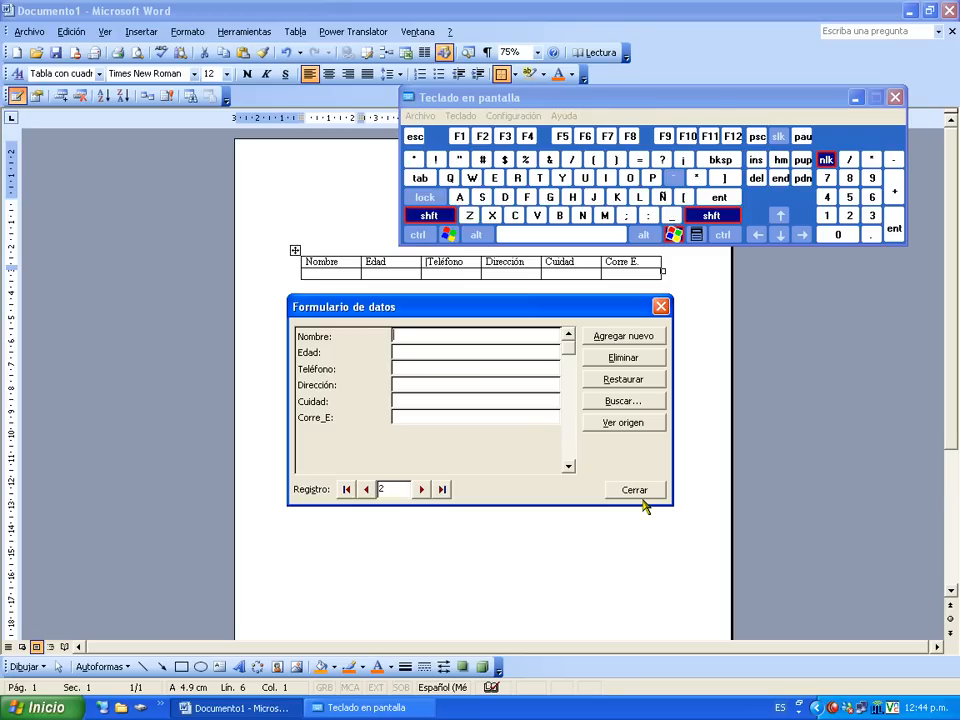
{"action": "type", "text": "do"}
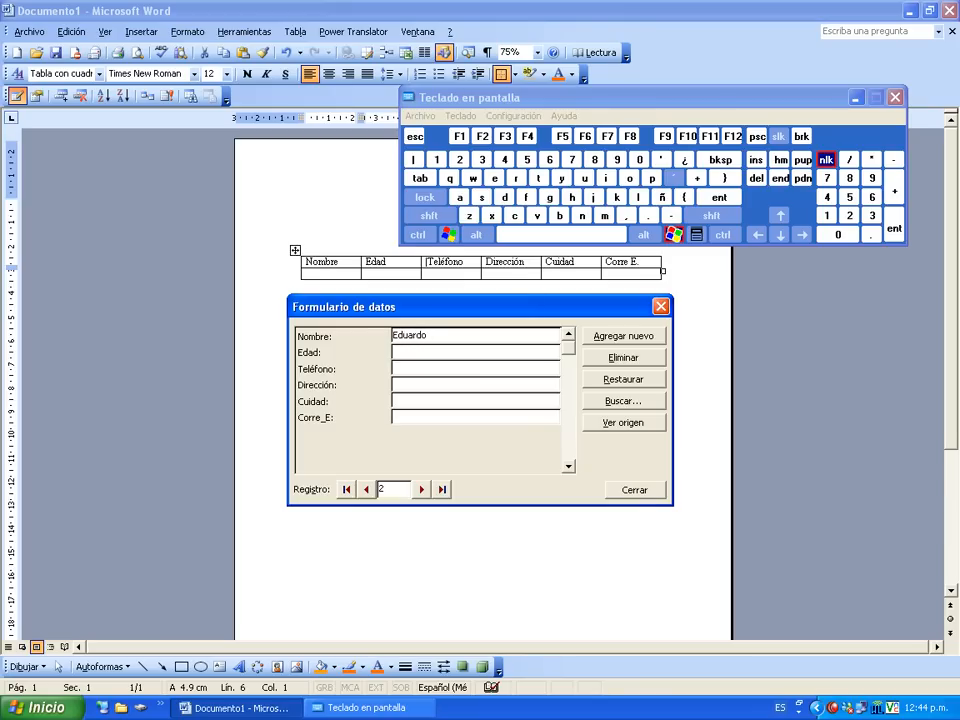
{"action": "key", "text": "Tab"}
{"action": "type", "text": "34"}
{"action": "key", "text": "BackSpace"}
{"action": "key", "text": "BackSpace"}
{"action": "type", "text": "29"}
{"action": "key", "text": "Tab"}
{"action": "type", "text": "123456"}
{"action": "key", "text": "Tab"}
{"action": "type", "text": "sate"}
{"action": "type", "text": "lite"}
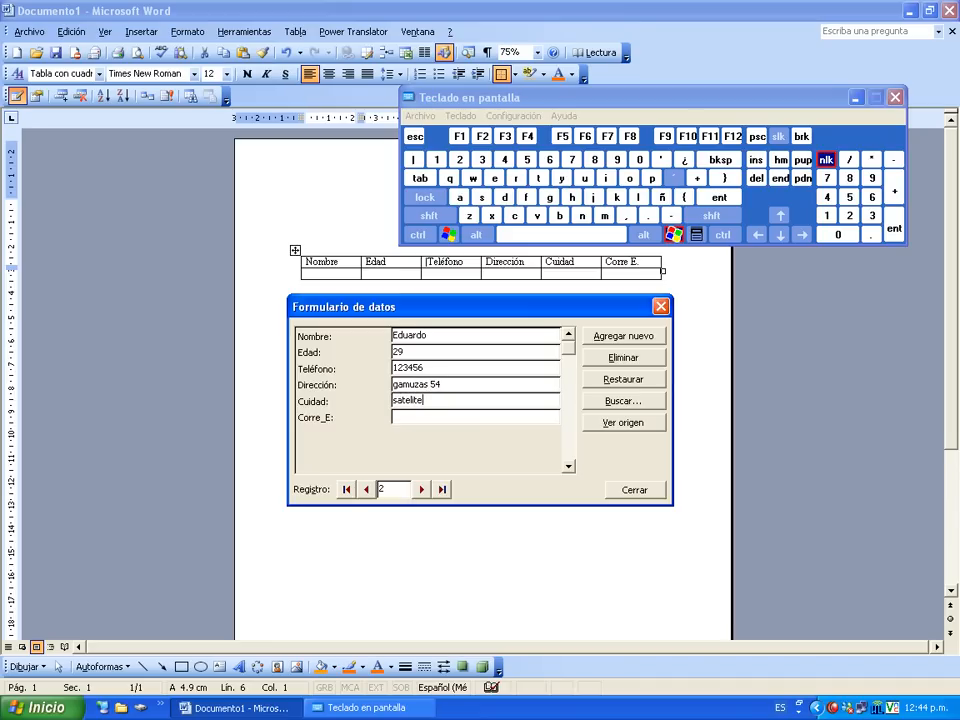
{"action": "key", "text": "BackSpace"}
{"action": "key", "text": "BackSpace"}
{"action": "key", "text": "BackSpace"}
{"action": "key", "text": "BackSpace"}
{"action": "key", "text": "BackSpace"}
{"action": "key", "text": "BackSpace"}
{"action": "key", "text": "BackSpace"}
Save record 2 and enter a third contact aged 56 from jalisco, with phone, address and e-mail.
{"action": "key", "text": "Return"}
{"action": "type", "text": "david"}
{"action": "key", "text": "Return"}
{"action": "type", "text": "56"}
{"action": "key", "text": "Return"}
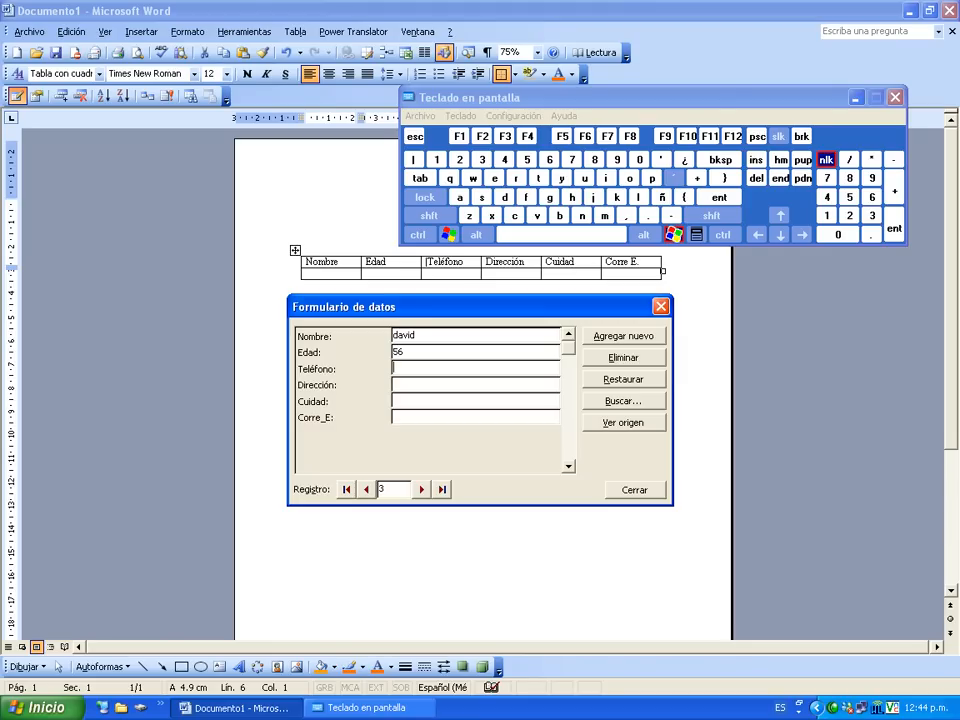
{"action": "type", "text": "843975'23"}
{"action": "key", "text": "BackSpace"}
{"action": "key", "text": "BackSpace"}
{"action": "key", "text": "BackSpace"}
{"action": "type", "text": "23"}
{"action": "key", "text": "Return"}
{"action": "key", "text": "Return"}
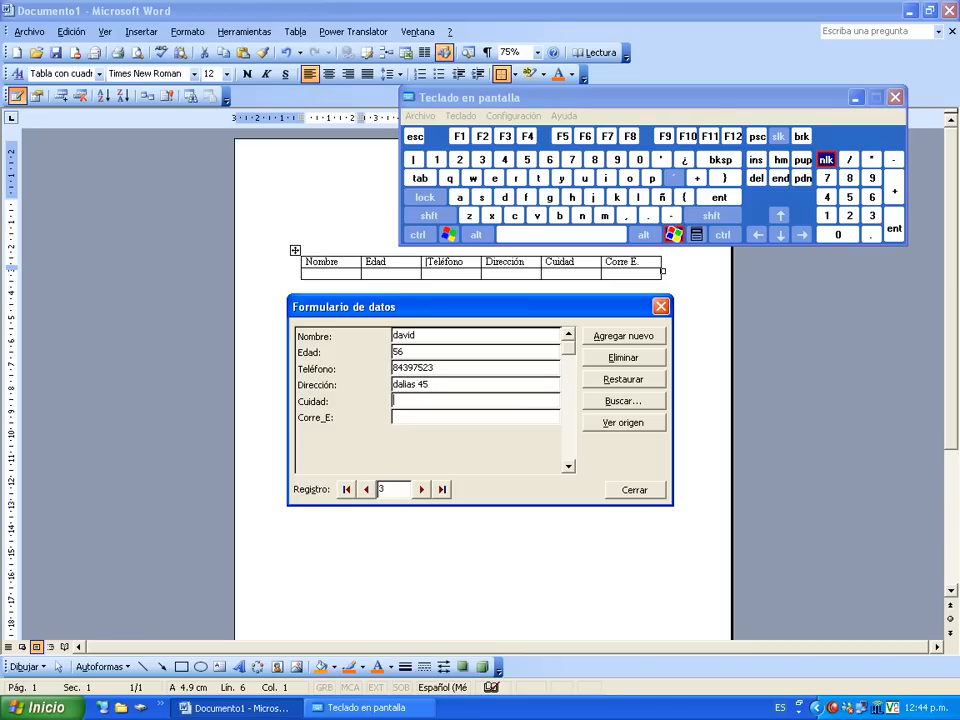
{"action": "type", "text": "jalisco"}
{"action": "key", "text": "Return"}
{"action": "key", "text": "Return"}
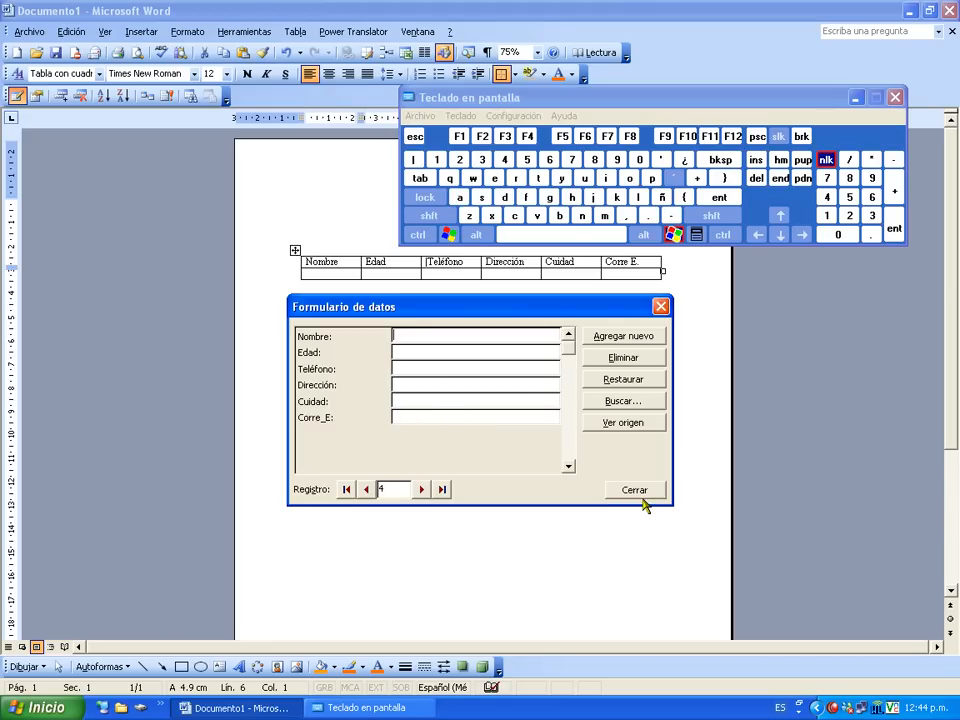
Enter a fourth contact aged 45 from pachuca, with phone, address and e-mail, and save it.
{"action": "type", "text": "e"}
{"action": "key", "text": "BackSpace"}
{"action": "type", "text": "alberto"}
{"action": "key", "text": "Tab"}
{"action": "type", "text": "45"}
{"action": "key", "text": "Tab"}
{"action": "type", "text": "57093245"}
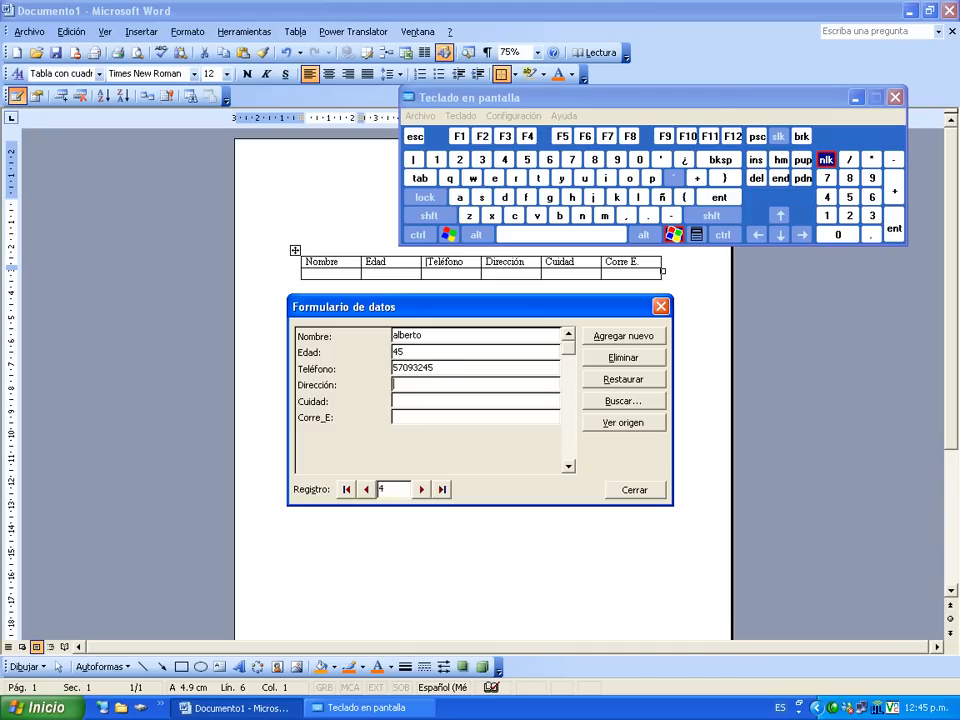
{"action": "type", "text": "girasoles"}
{"action": "key", "text": "Tab"}
{"action": "type", "text": "pachuca"}
{"action": "key", "text": "Tab"}
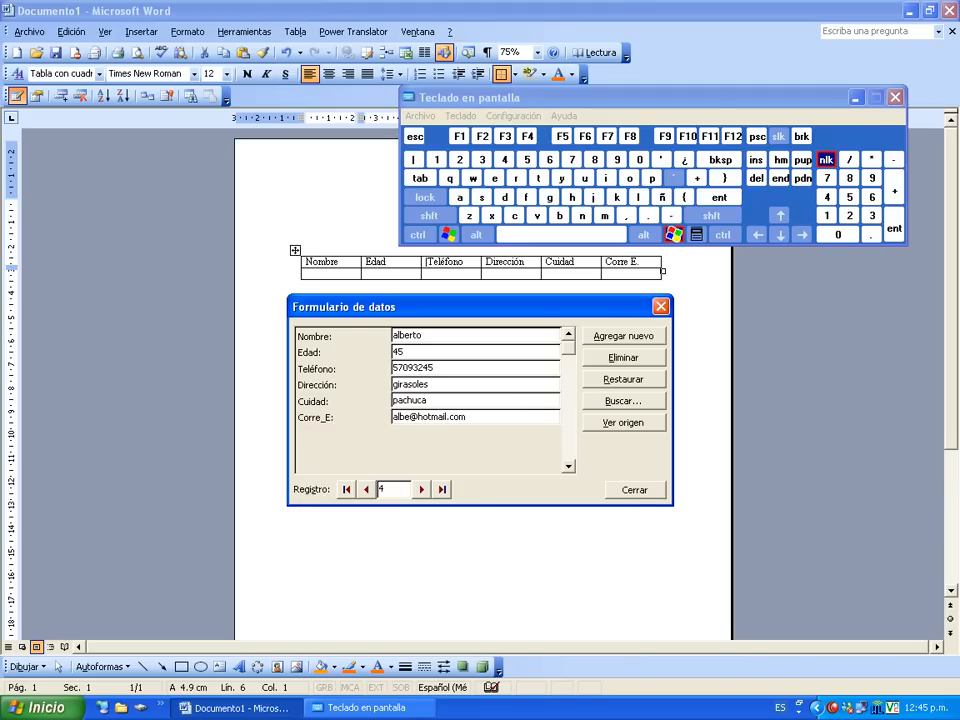
{"action": "key", "text": "Return"}
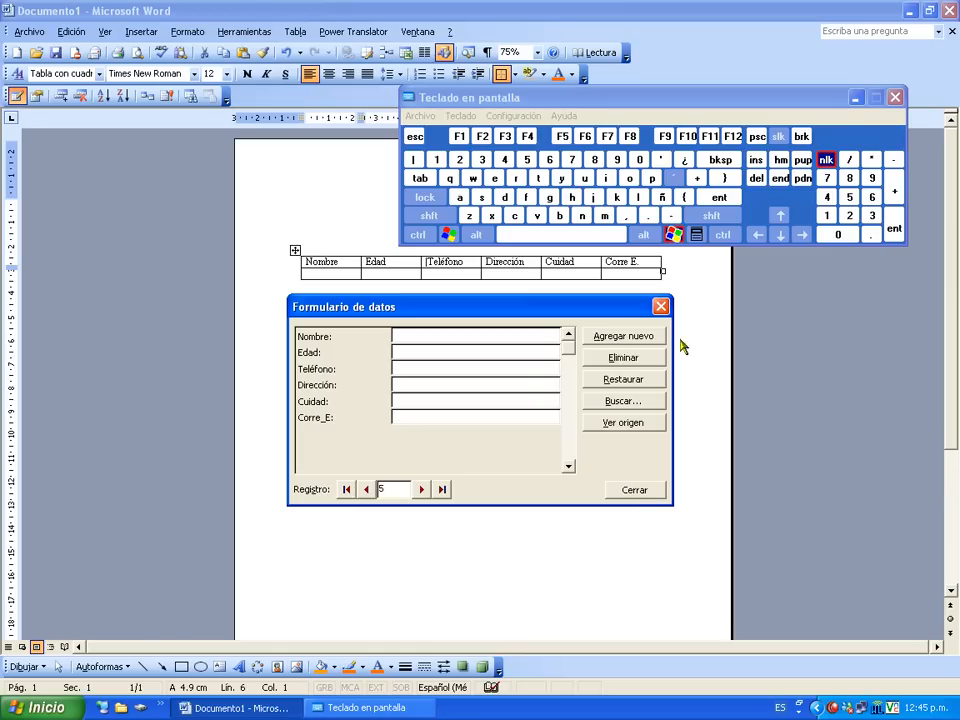
Minimize the on-screen keyboard and close the data form to reveal the four-contact table.
{"action": "left_click", "coordinate": [855, 98]}
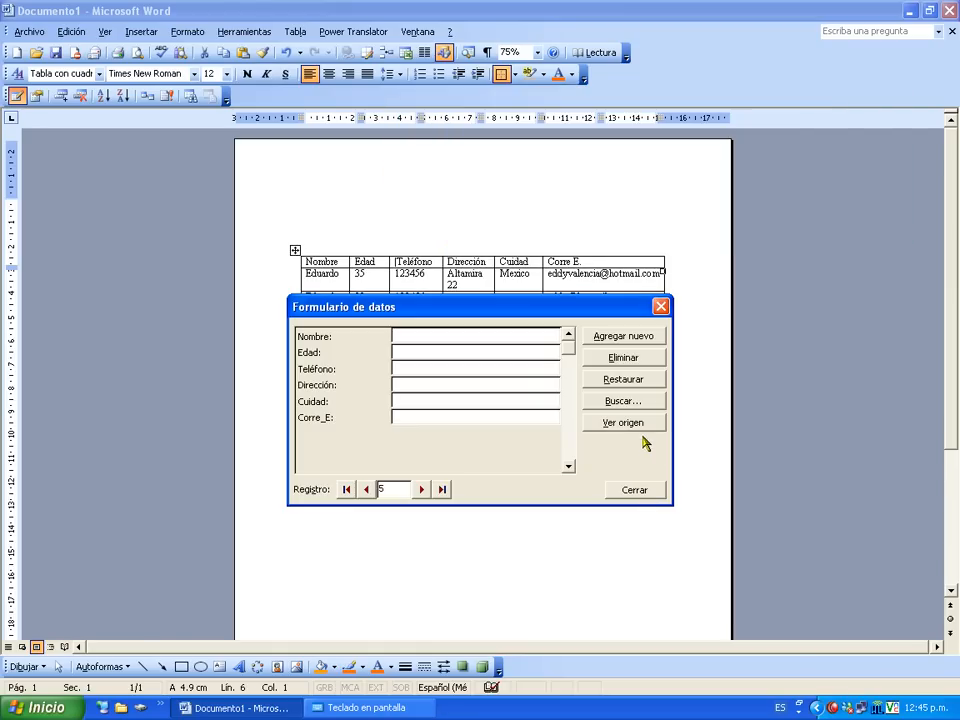
{"action": "left_click_drag", "start_coordinate": [541, 314], "coordinate": [570, 249]}
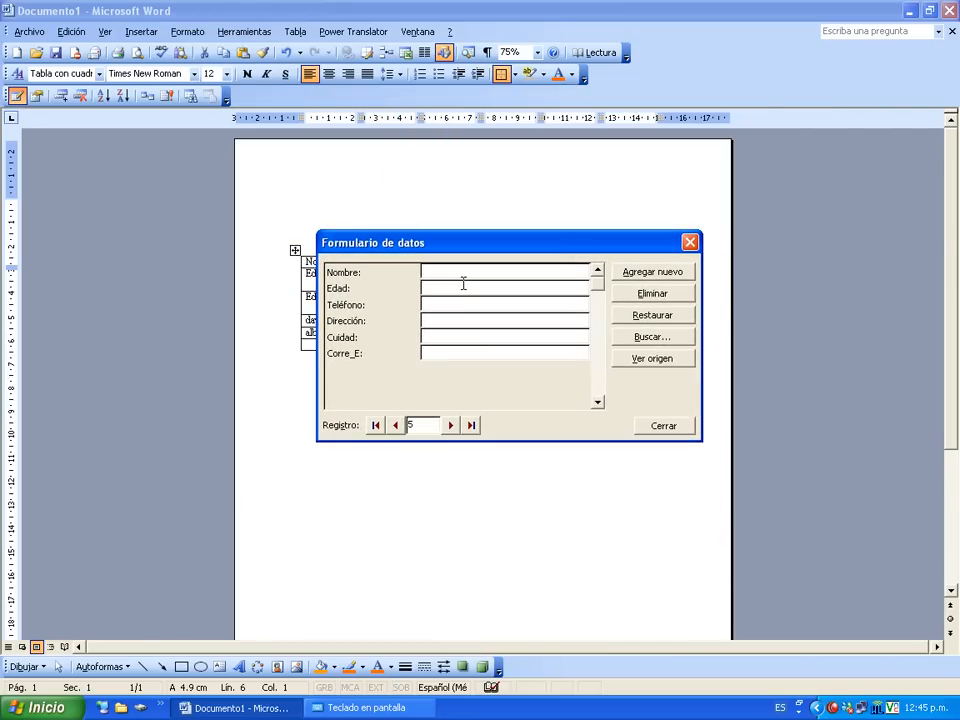
{"action": "left_click_drag", "start_coordinate": [472, 247], "coordinate": [443, 383]}
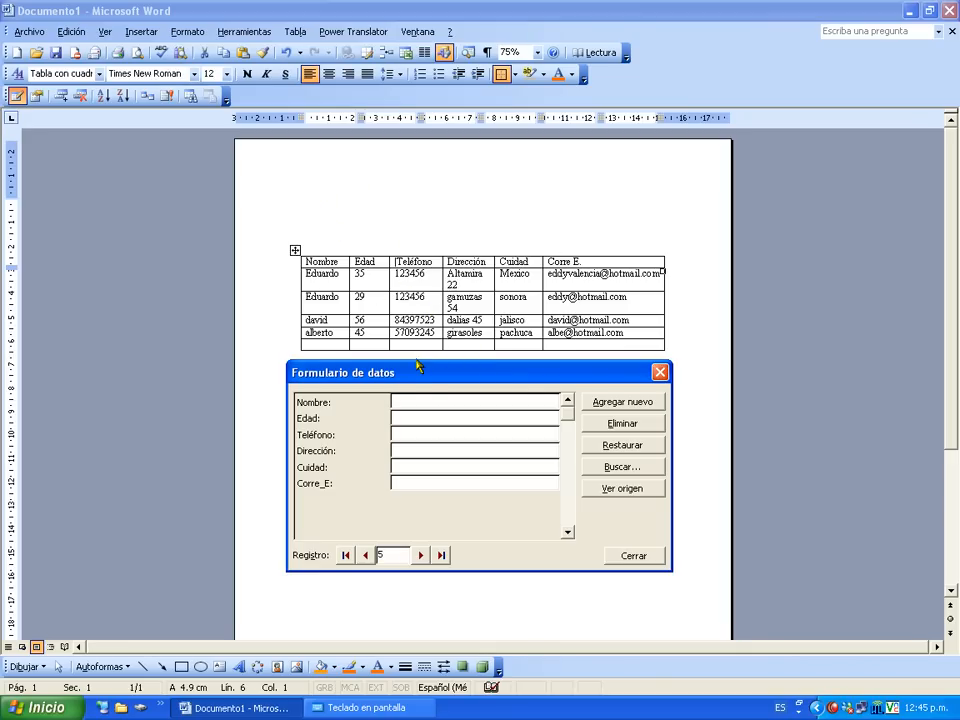
{"action": "left_click", "coordinate": [633, 556]}
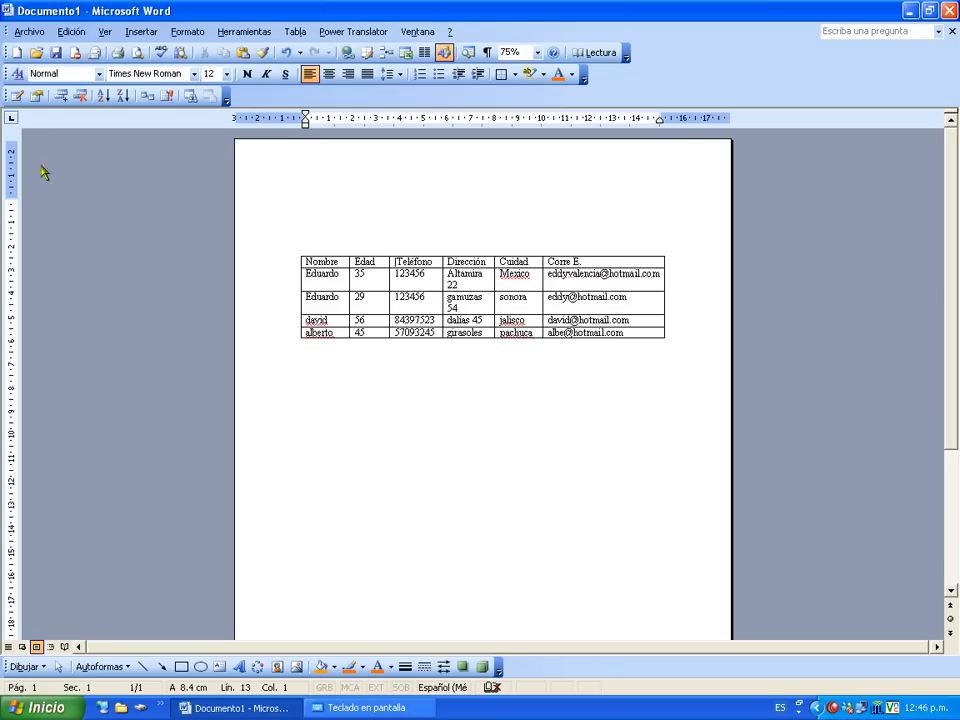
Select the whole contact table and reopen its data form at record 1.
{"action": "left_click", "coordinate": [17, 96]}
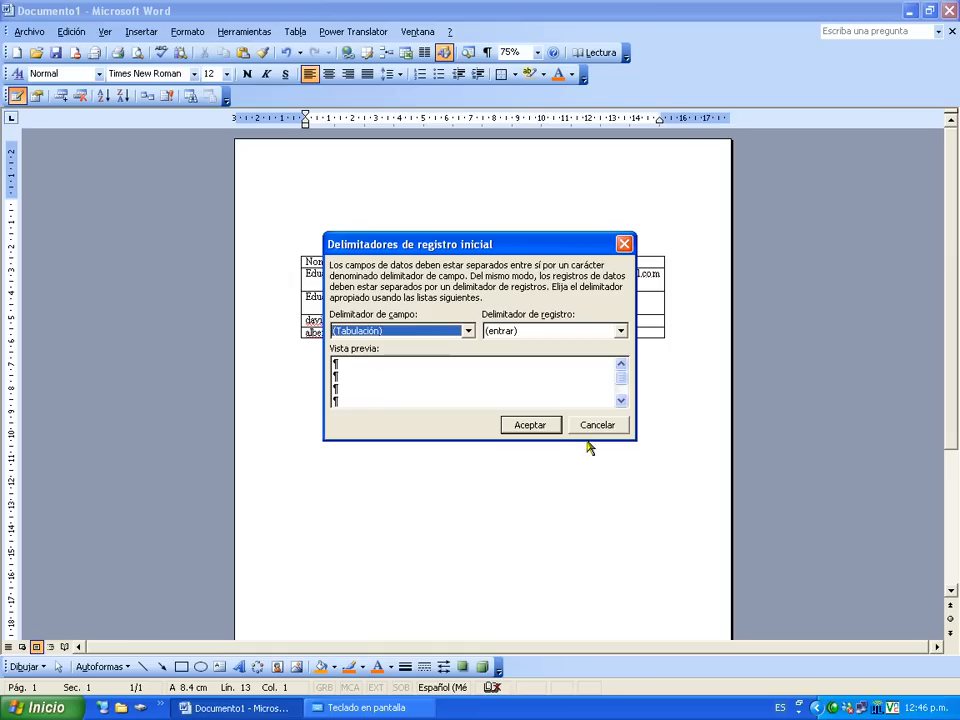
{"action": "left_click", "coordinate": [549, 427]}
{"action": "left_click", "coordinate": [503, 400]}
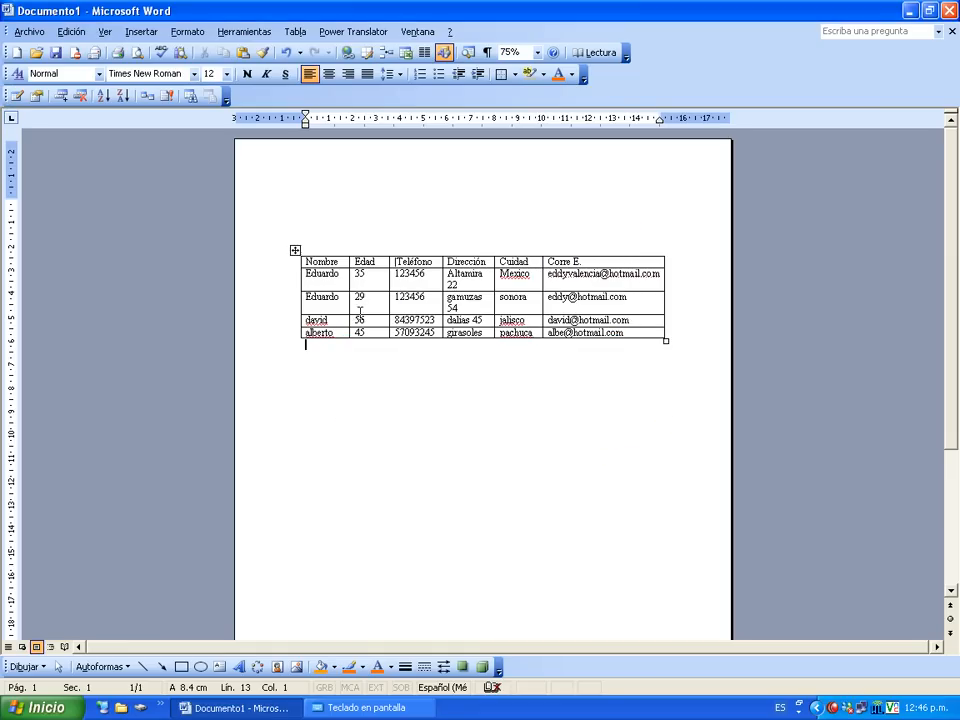
{"action": "left_click", "coordinate": [295, 250]}
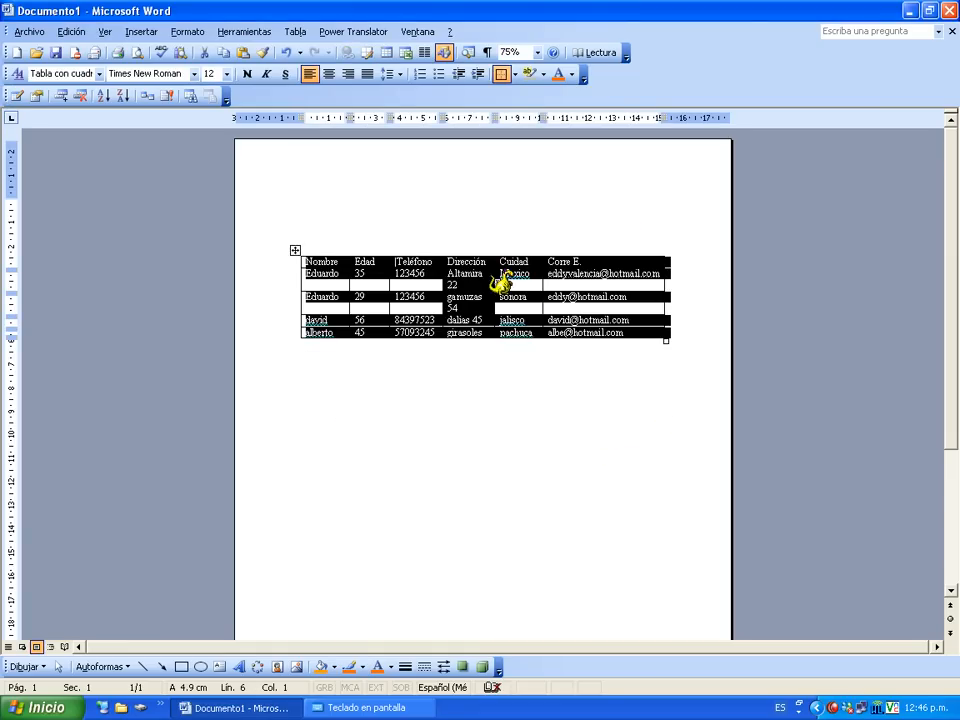
{"action": "left_click", "coordinate": [17, 96]}
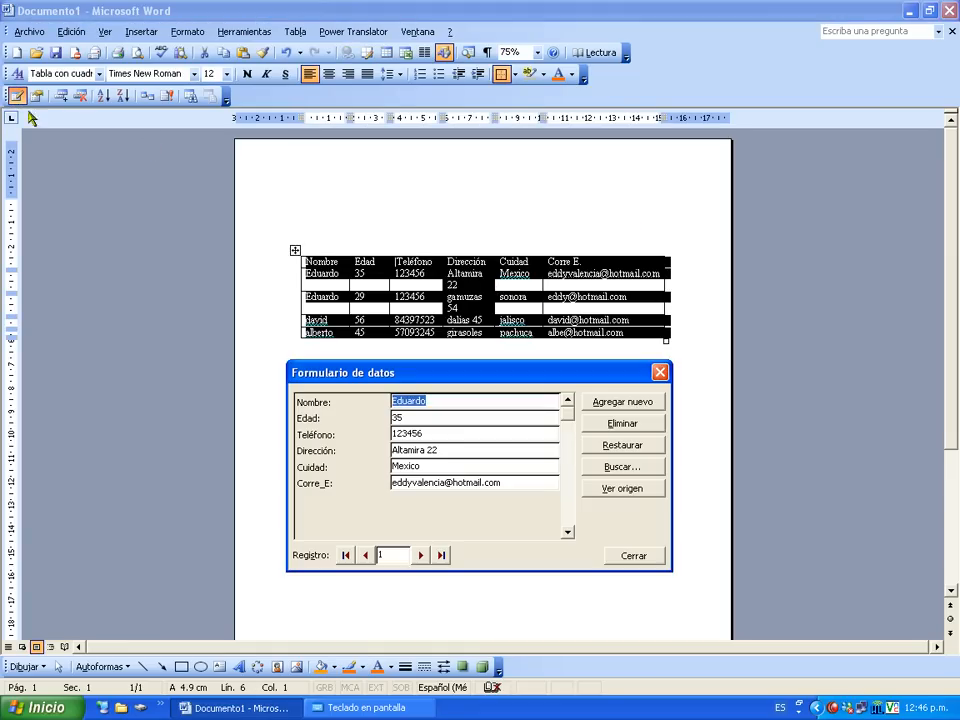
{"action": "mouse_move", "coordinate": [482, 372]}
{"action": "left_mouse_down"}
{"action": "mouse_move", "coordinate": [510, 349]}
{"action": "mouse_move", "coordinate": [487, 369]}
{"action": "left_mouse_up"}
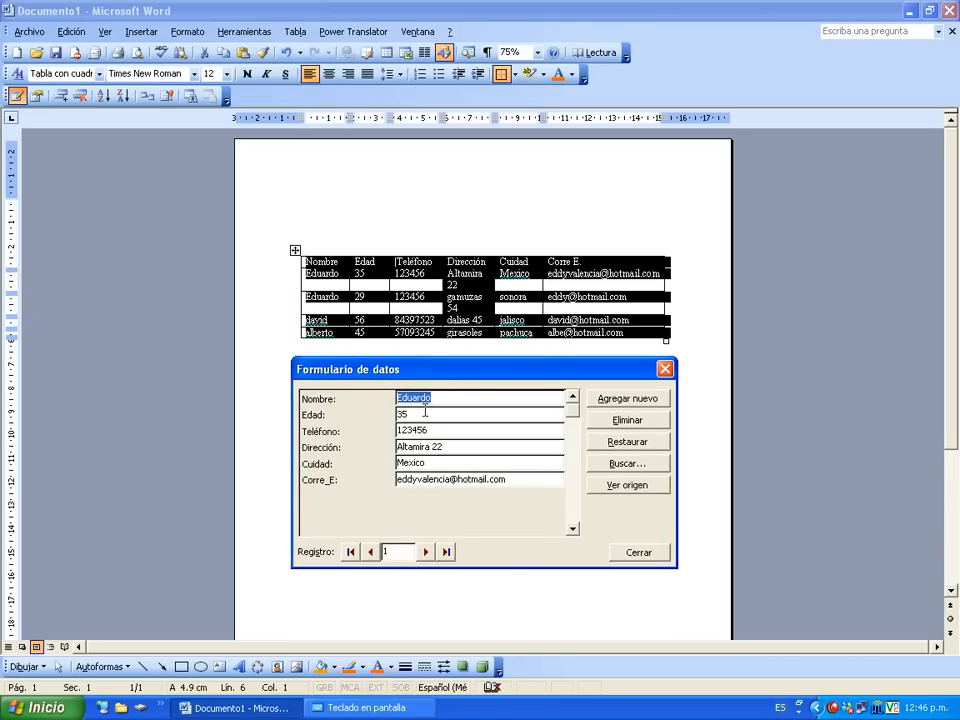
Close the data form and dismiss the prompts from reopening it outside the table.
{"action": "left_click", "coordinate": [643, 555]}
{"action": "left_click", "coordinate": [559, 454]}
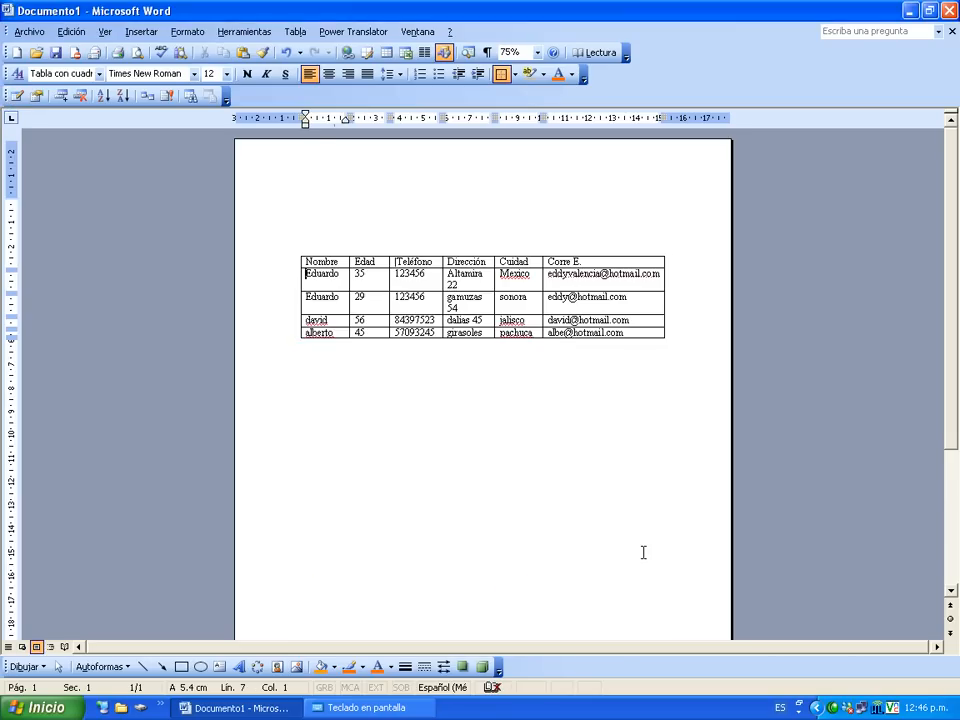
{"action": "left_click", "coordinate": [17, 96]}
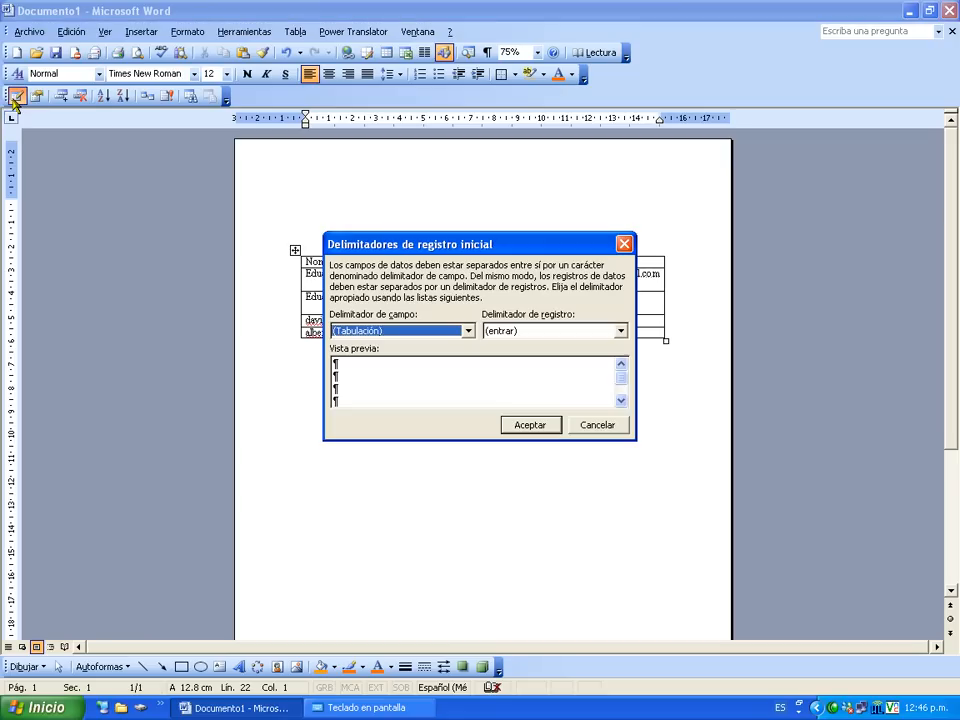
{"action": "left_click", "coordinate": [606, 435]}
{"action": "left_click", "coordinate": [504, 405]}
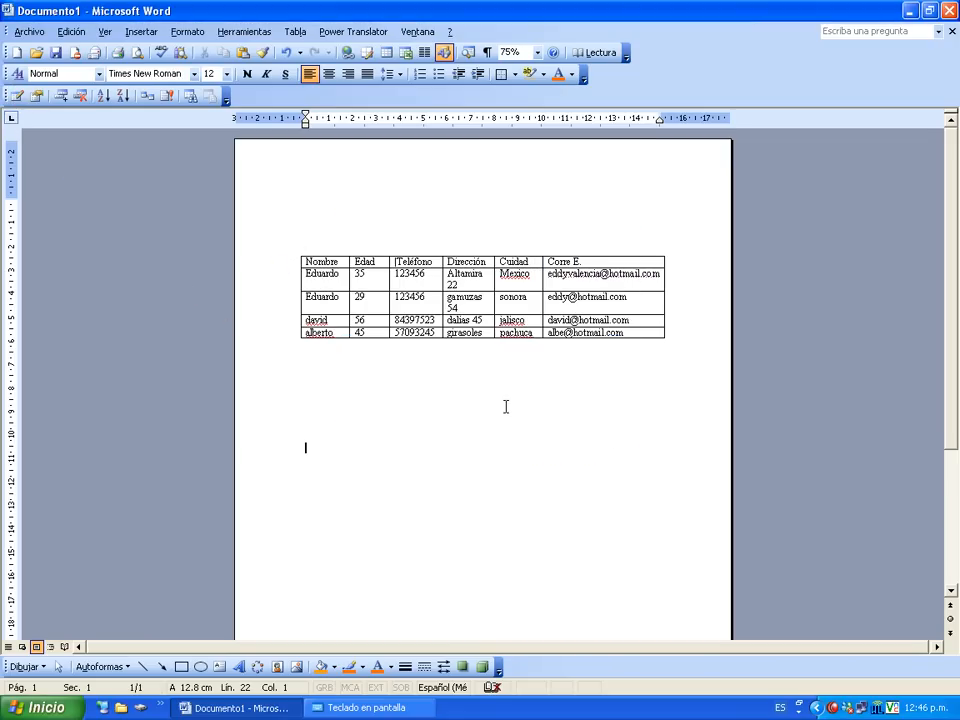
With the table selected, reopen the data form, add blank record 5, and close it.
{"action": "mouse_move", "coordinate": [347, 279]}
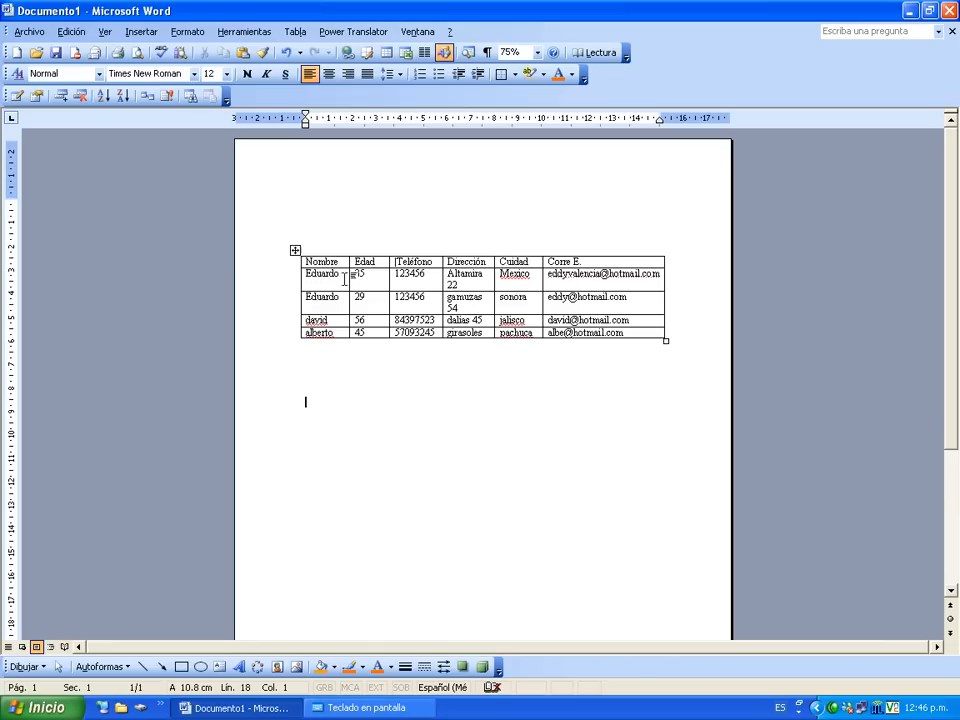
{"action": "left_click", "coordinate": [296, 252]}
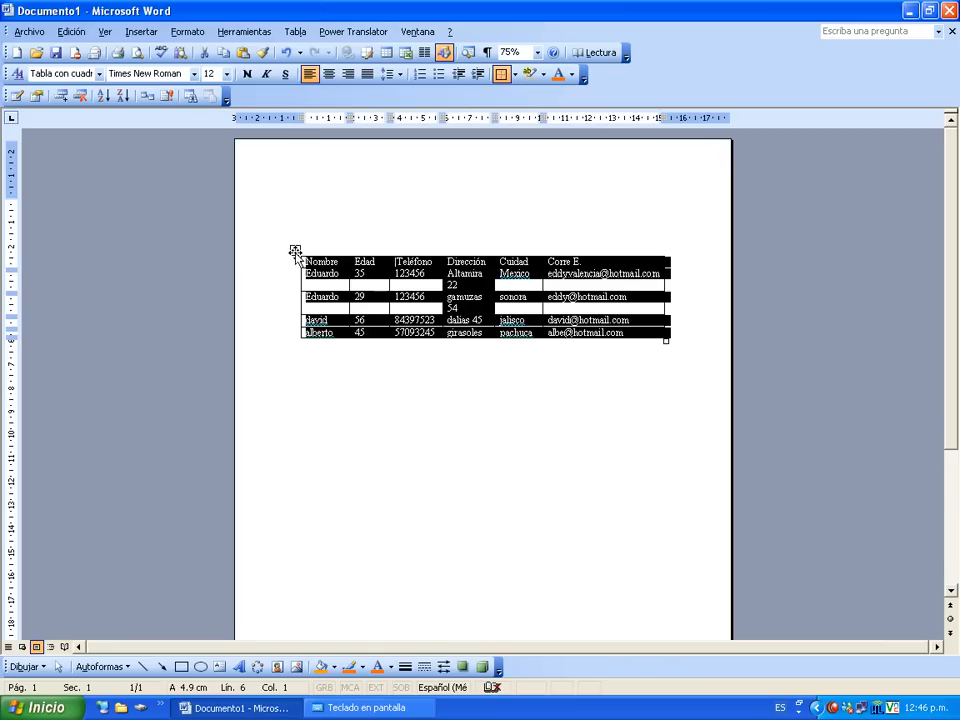
{"action": "left_click", "coordinate": [16, 96]}
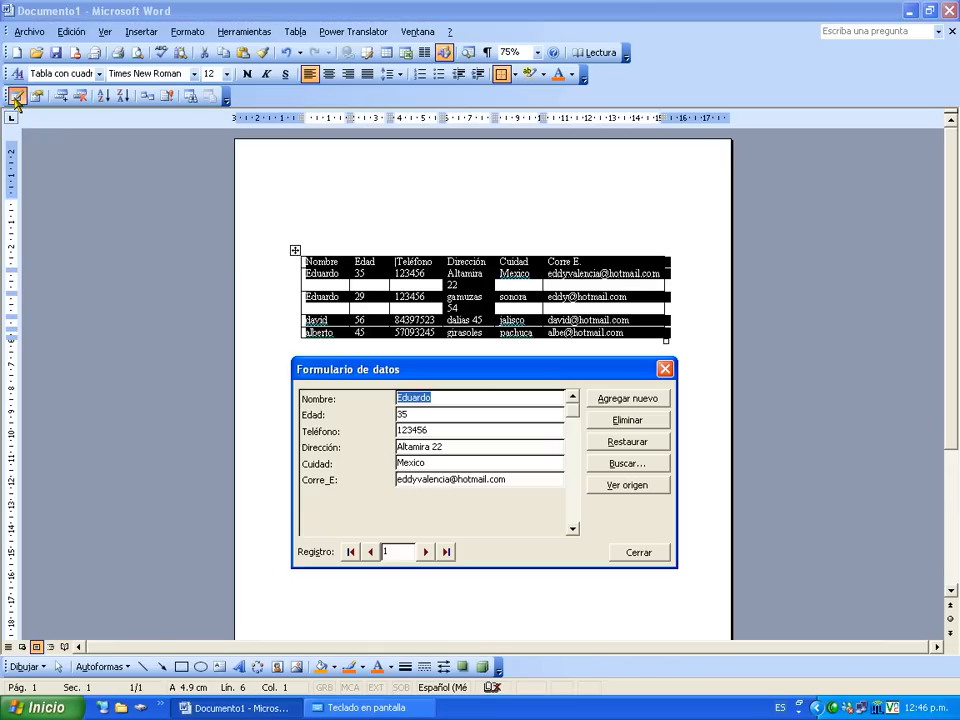
{"action": "left_click_drag", "start_coordinate": [488, 372], "coordinate": [488, 235]}
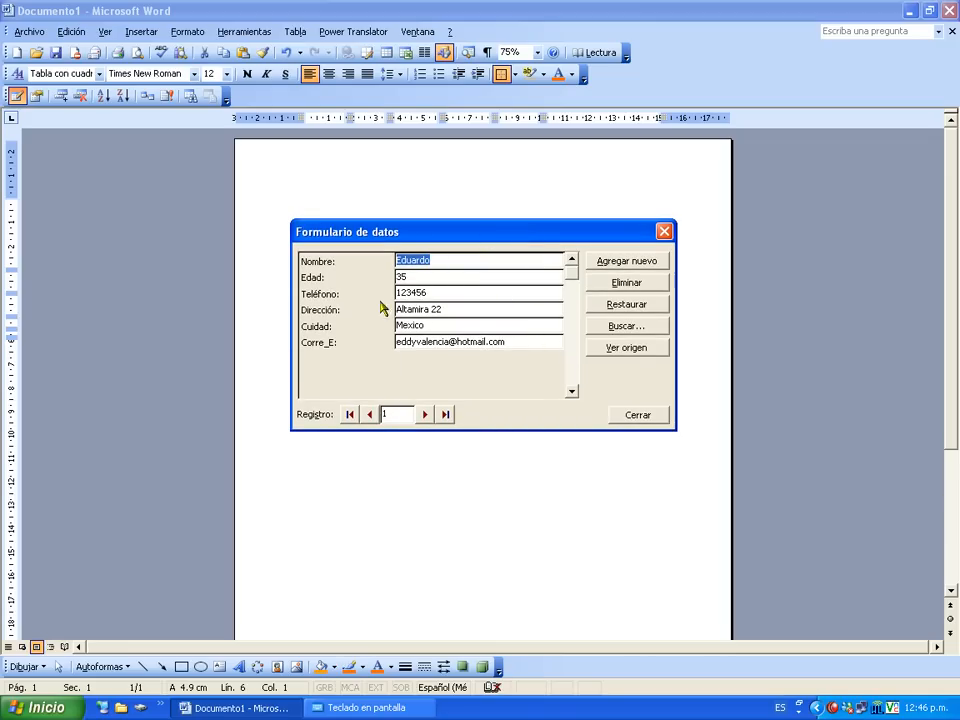
{"action": "left_click", "coordinate": [637, 264]}
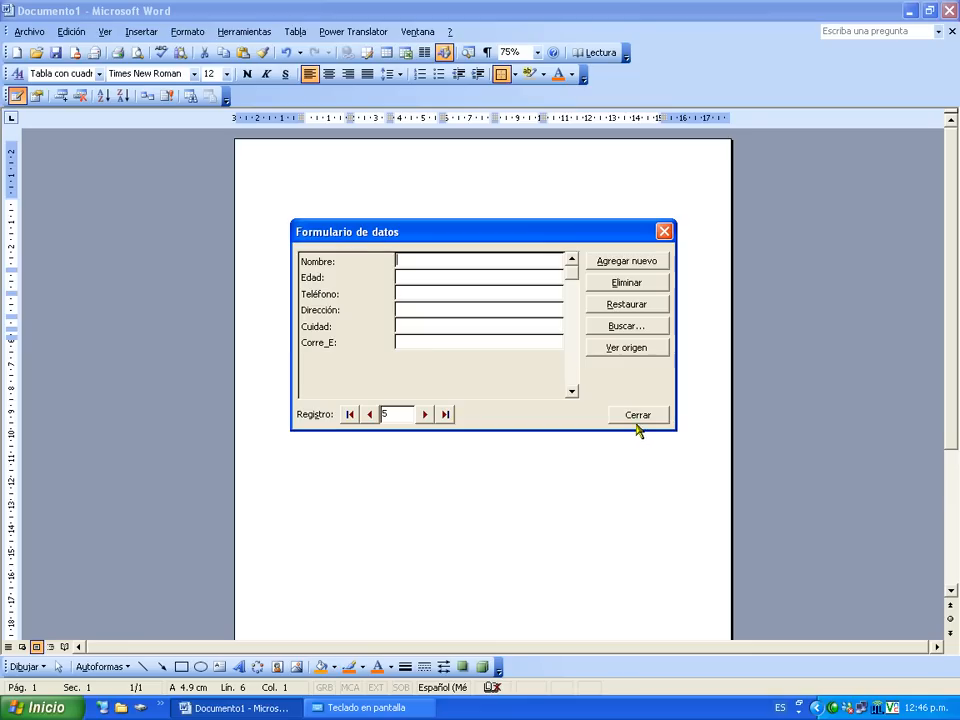
{"action": "left_click", "coordinate": [637, 415]}
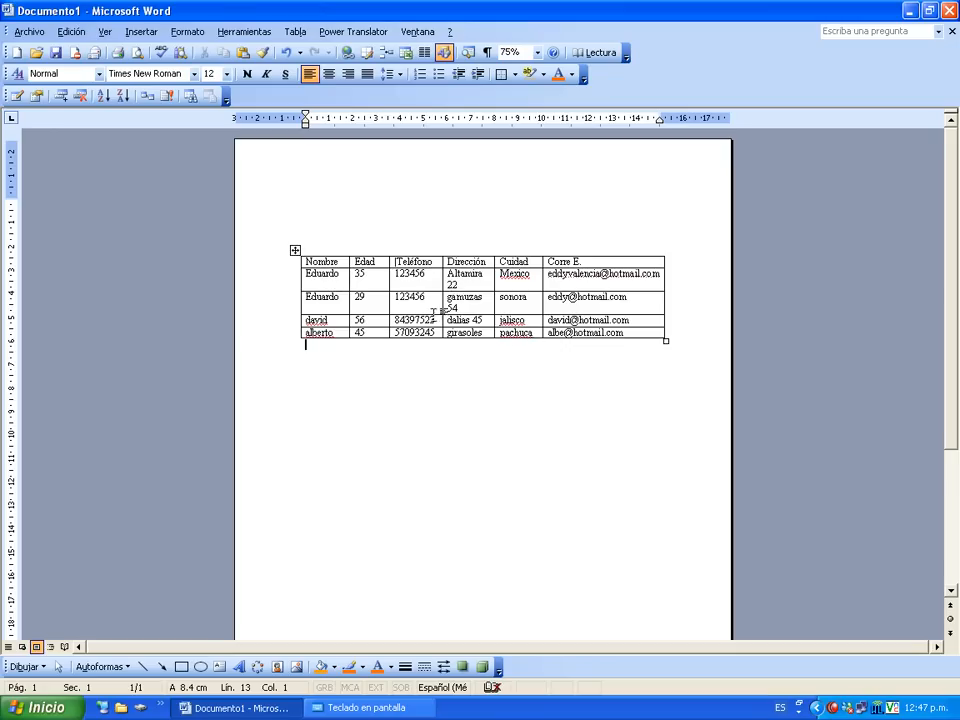
Apply the Tabla clásica 2 style to the whole contact table through Tabla > Autoformato de tablas.
{"action": "left_click", "coordinate": [294, 251]}
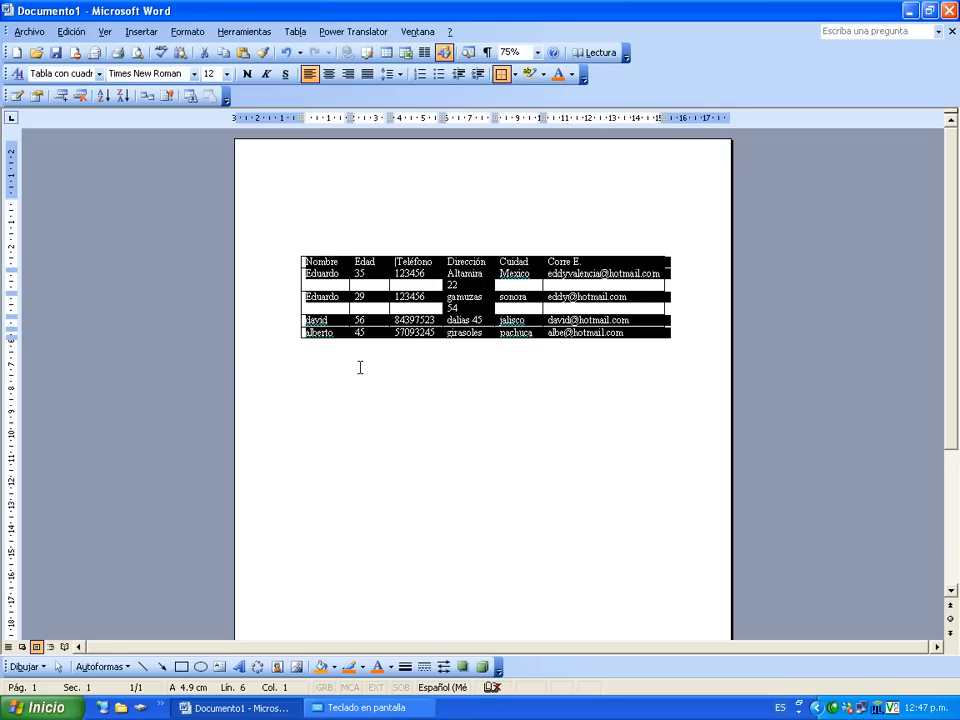
{"action": "left_click", "coordinate": [309, 36]}
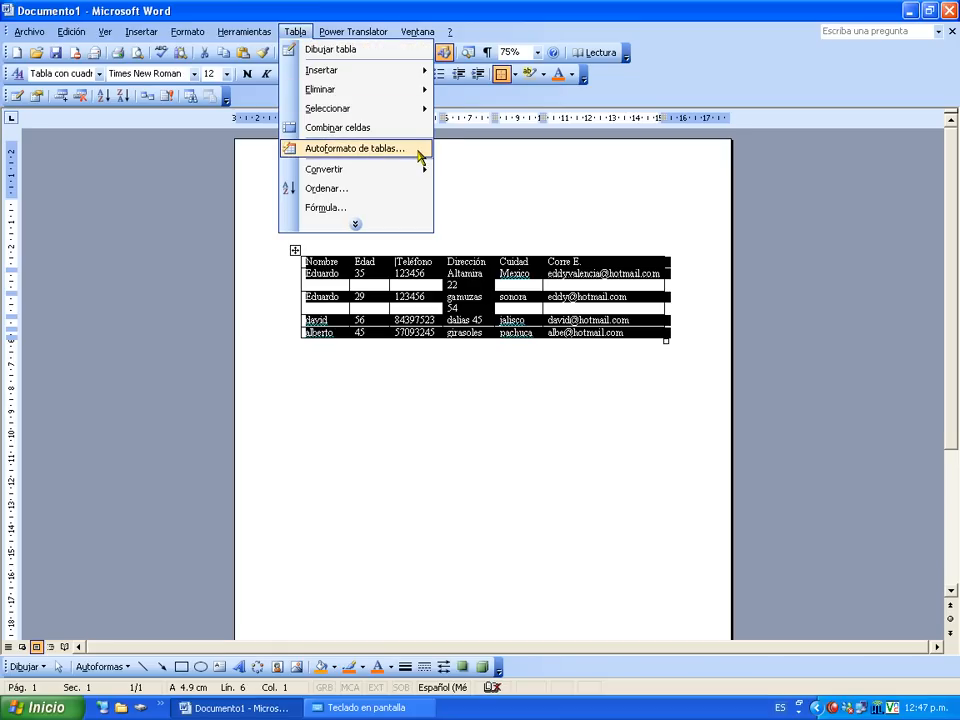
{"action": "left_click", "coordinate": [419, 155]}
{"action": "left_click_drag", "start_coordinate": [463, 142], "coordinate": [673, 111]}
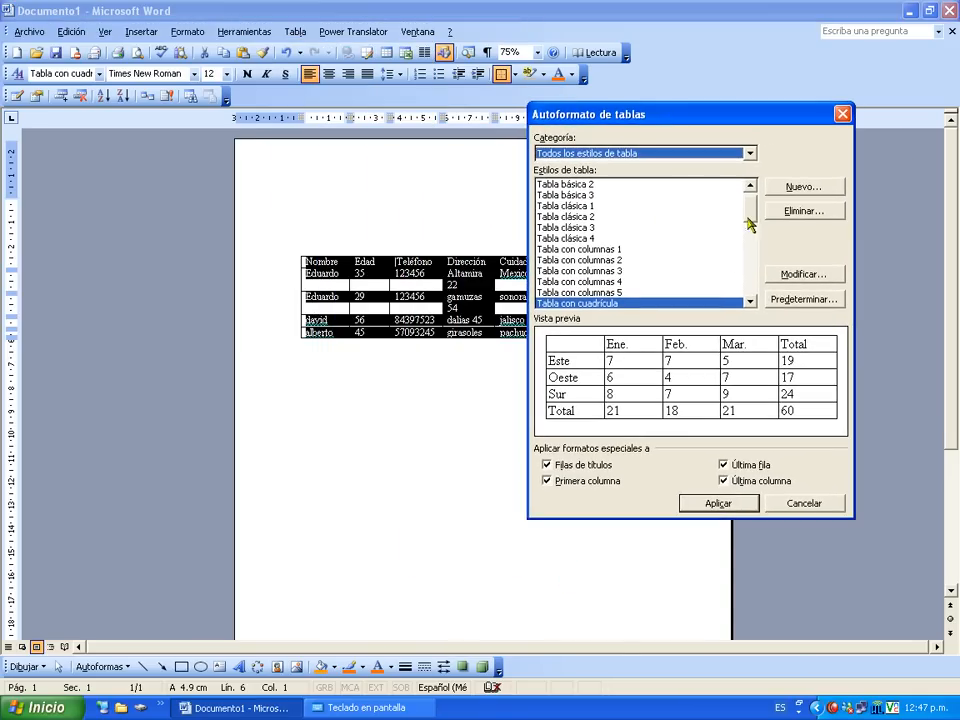
{"action": "scroll", "coordinate": [752, 208], "scroll_direction": "up", "scroll_amount": 1}
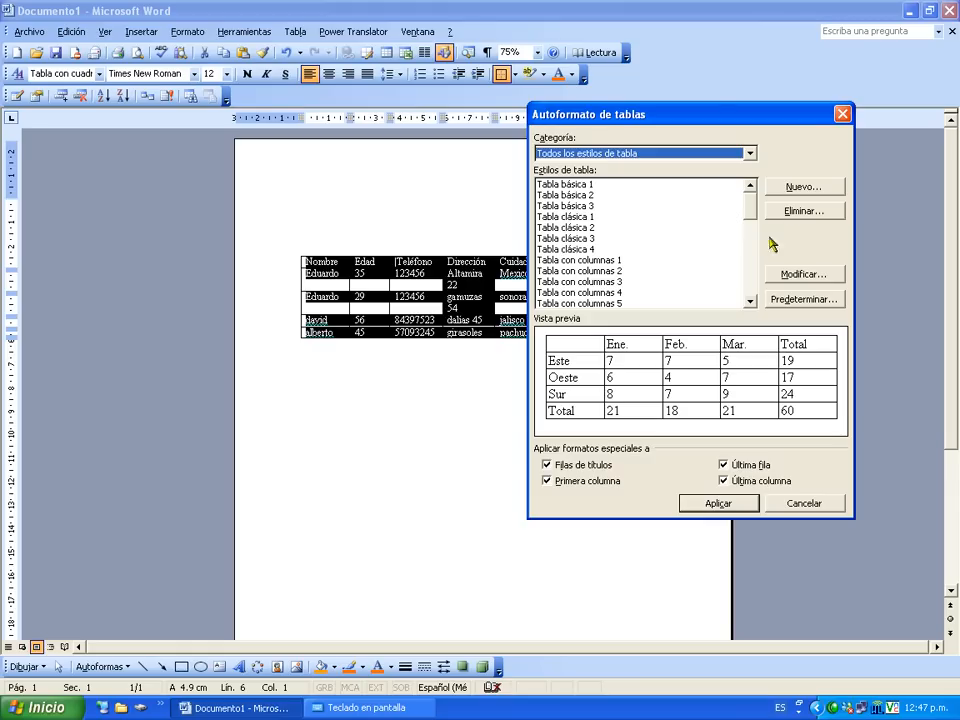
{"action": "left_click", "coordinate": [580, 207]}
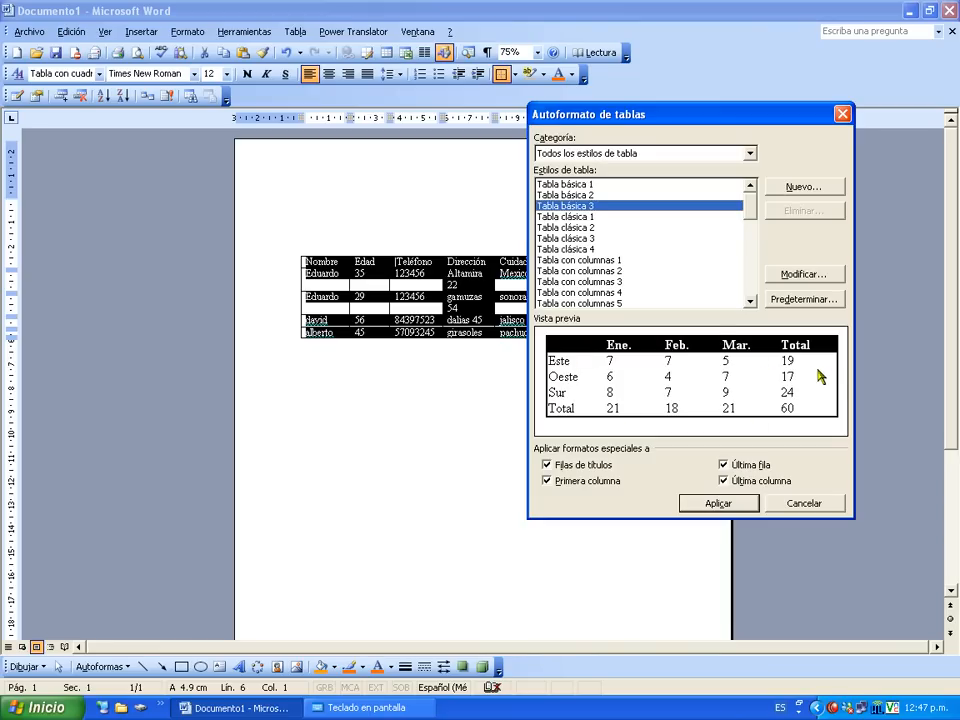
{"action": "left_click", "coordinate": [570, 217]}
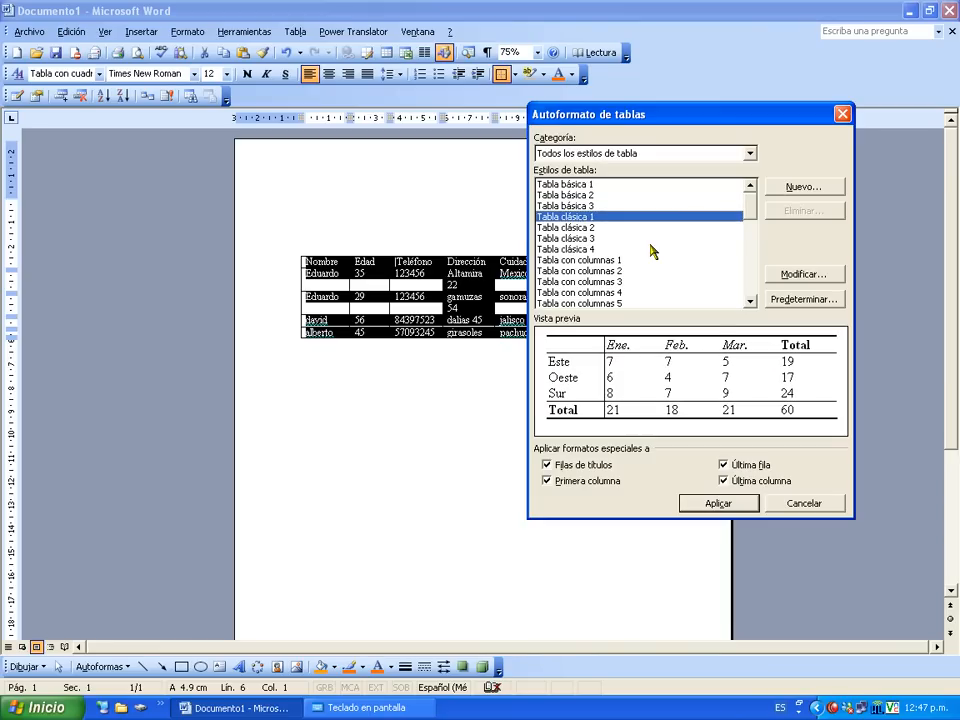
{"action": "key", "text": "Down"}
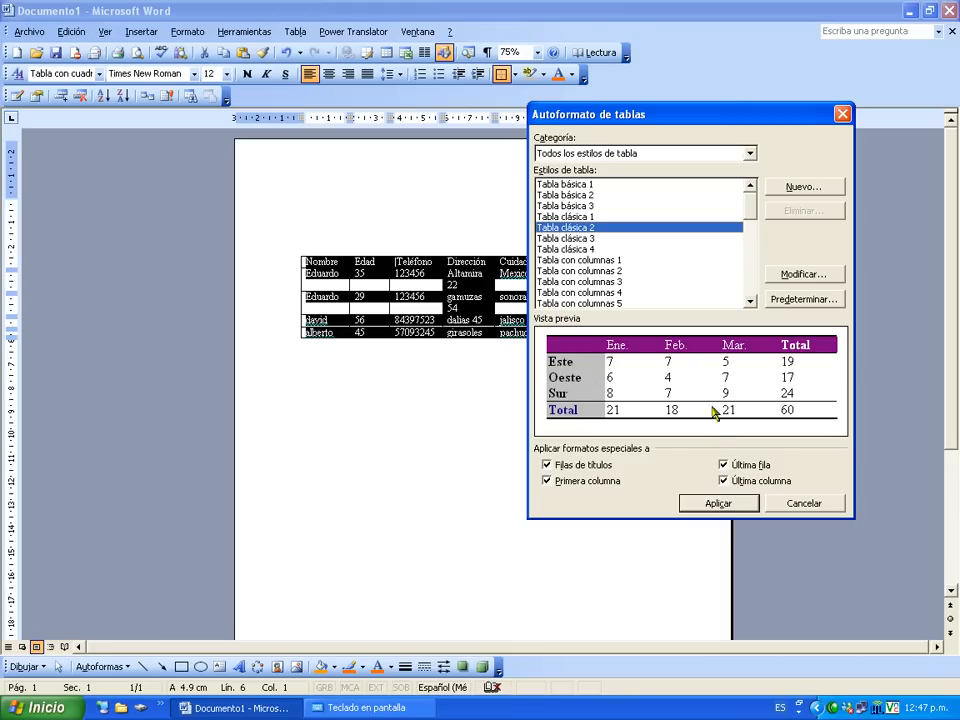
{"action": "left_click", "coordinate": [720, 503]}
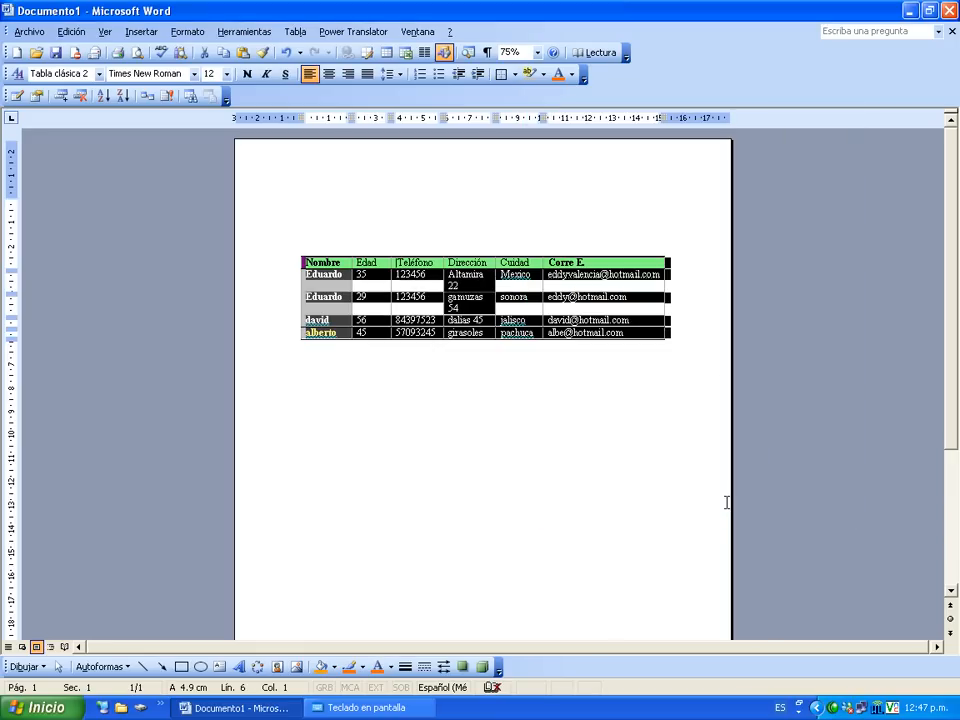
{"action": "left_click", "coordinate": [596, 416]}
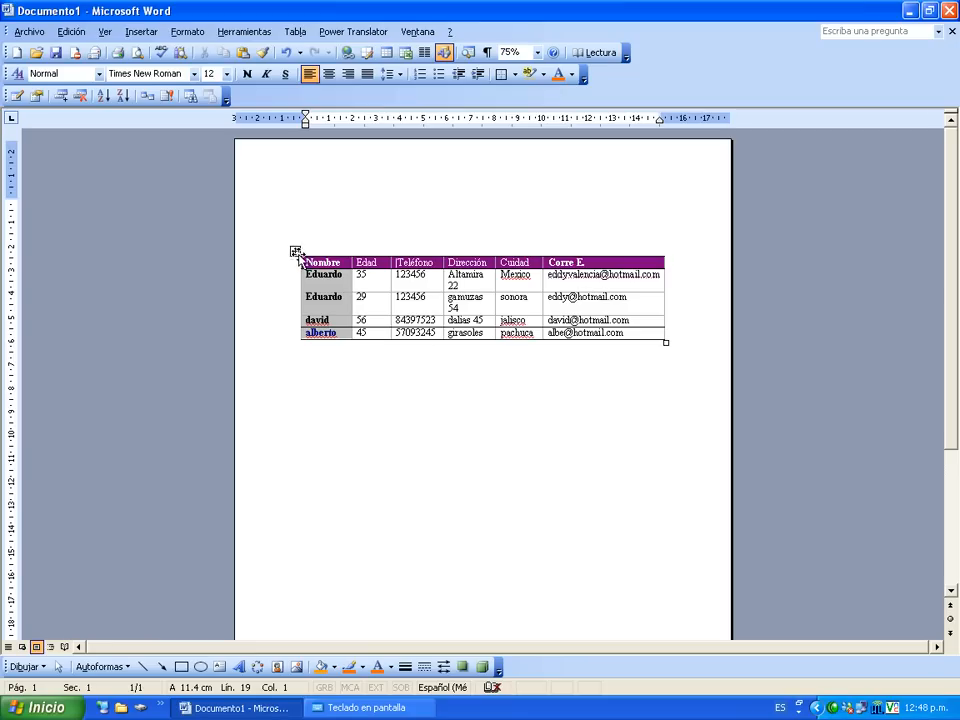
Open the table's data form on a new record 5 and enter the contact's name and age 67.
{"action": "left_click", "coordinate": [296, 252]}
{"action": "left_click", "coordinate": [16, 95]}
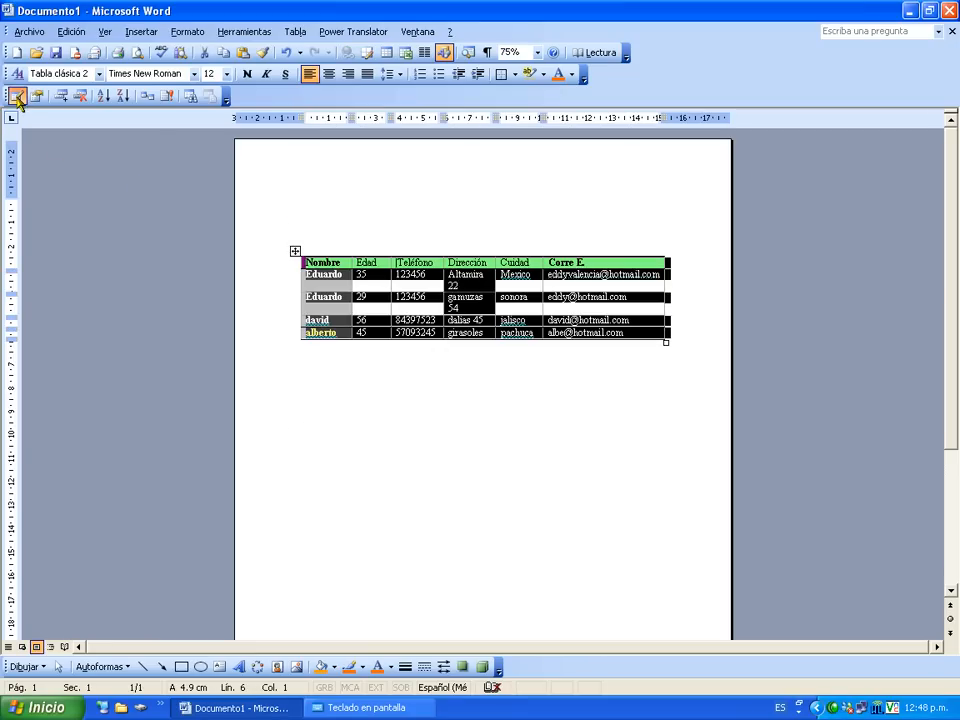
{"action": "left_click", "coordinate": [626, 262]}
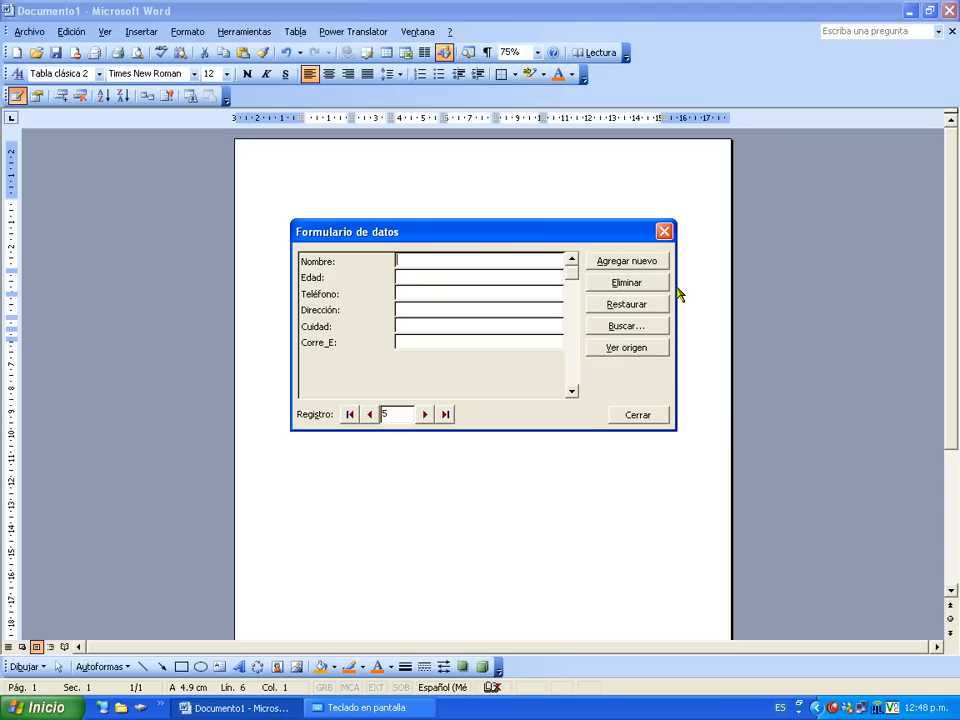
{"action": "type", "text": "Fernando"}
{"action": "key", "text": "Tab"}
{"action": "type", "text": "67"}
Fill in the phone, address, city sonora and e-mail, then add the record and close the form.
{"action": "key", "text": "Tab"}
{"action": "key", "text": "Tab"}
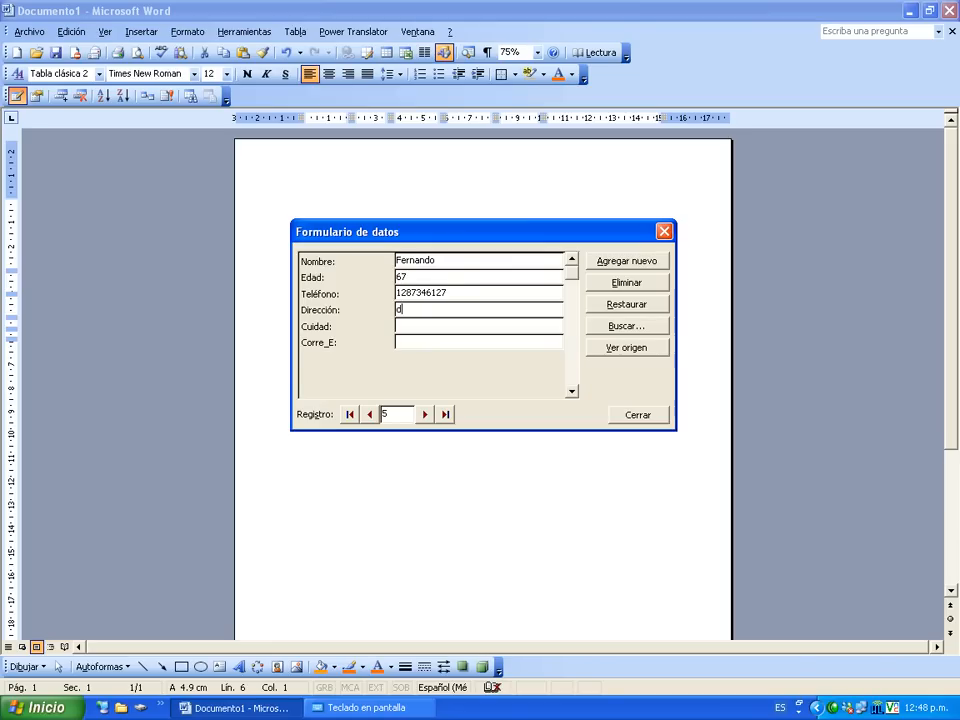
{"action": "key", "text": "Tab"}
{"action": "type", "text": "sonora"}
{"action": "key", "text": "Tab"}
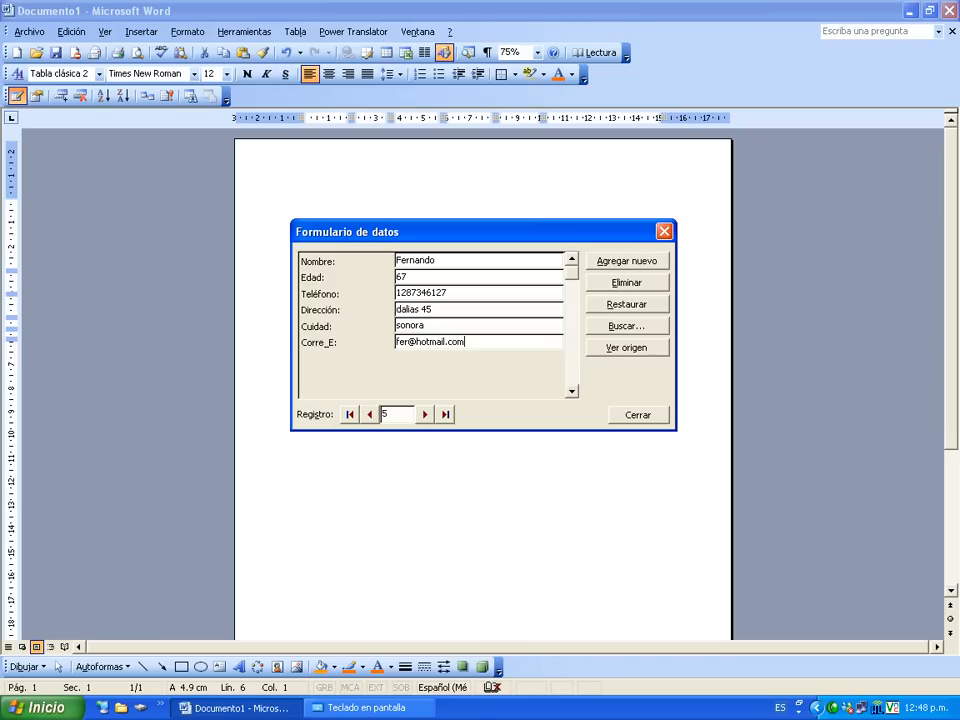
{"action": "key", "text": "Return"}
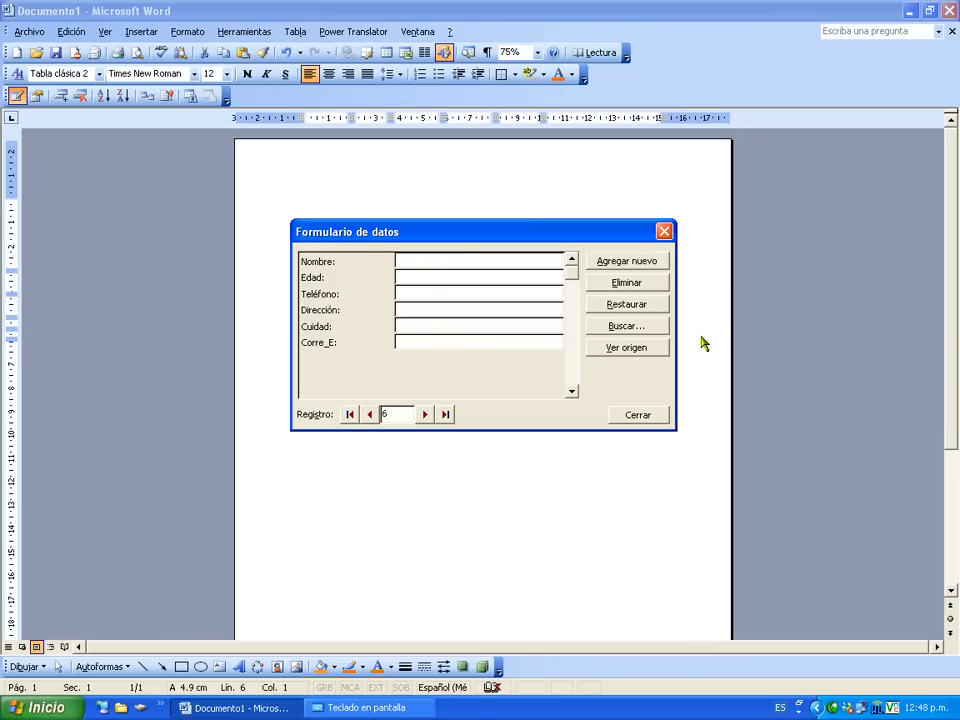
{"action": "left_click", "coordinate": [646, 418]}
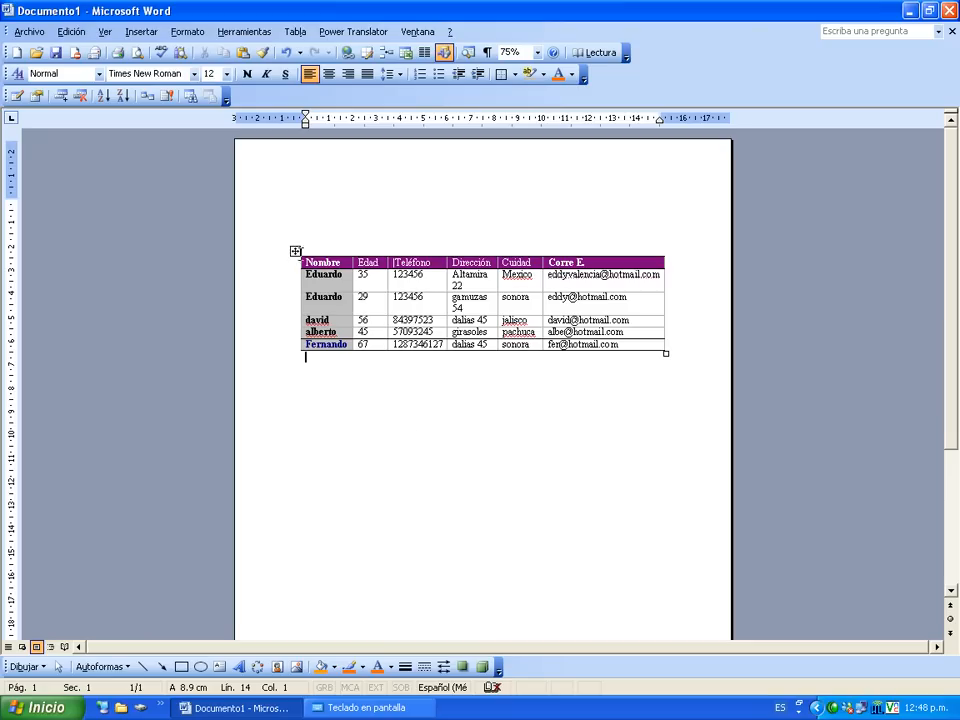
Apply the Tabla con columnas 3 autoformat to the five-contact table, then deselect it.
{"action": "left_click", "coordinate": [295, 252]}
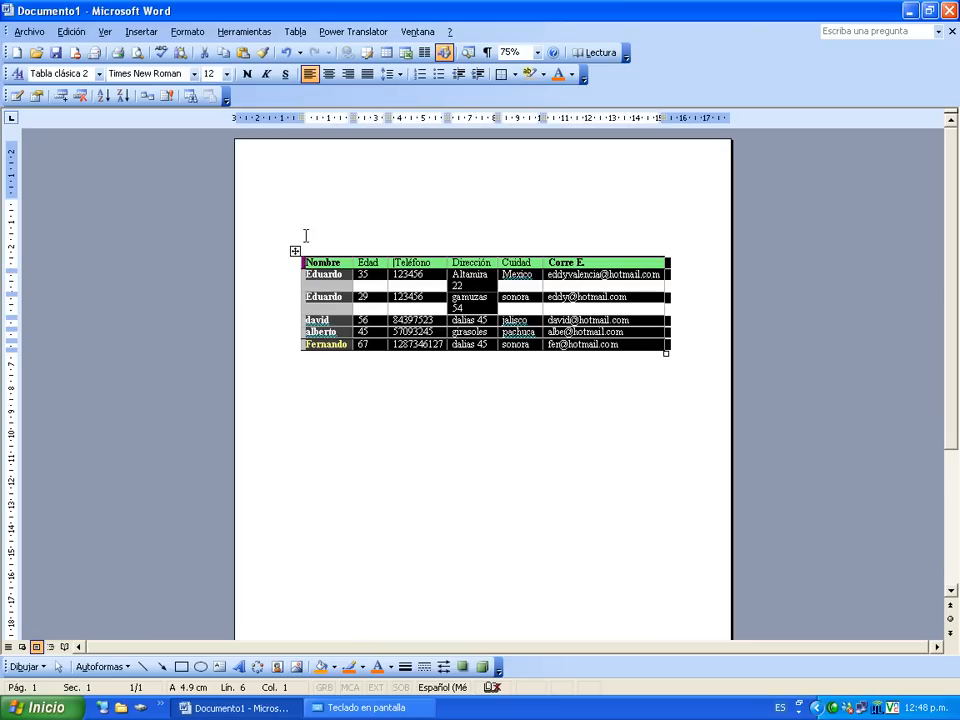
{"action": "left_click", "coordinate": [297, 34]}
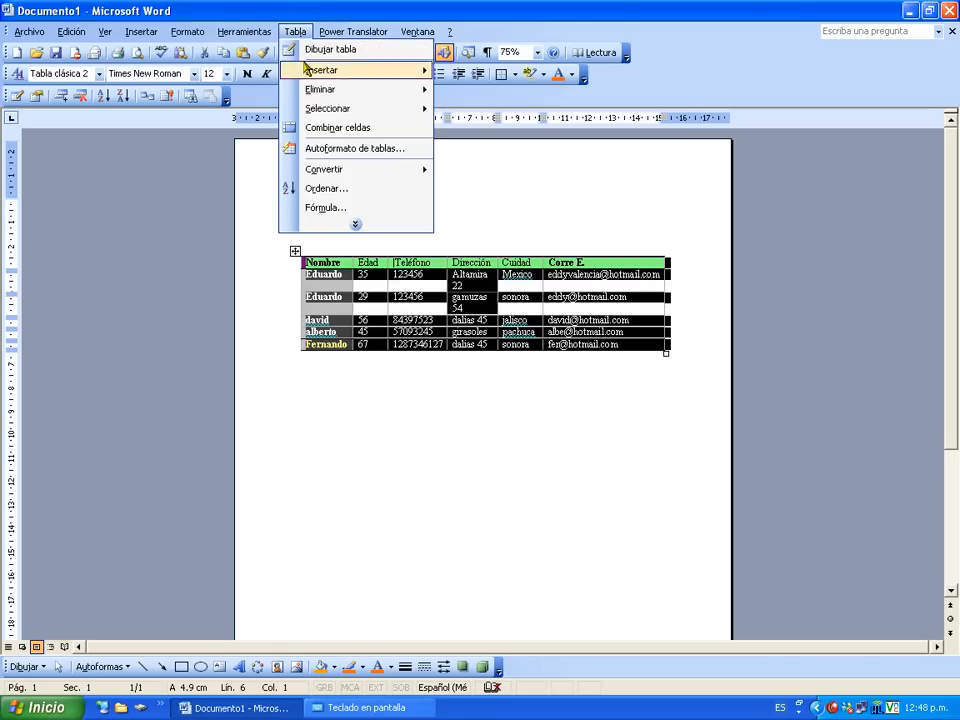
{"action": "left_click", "coordinate": [395, 150]}
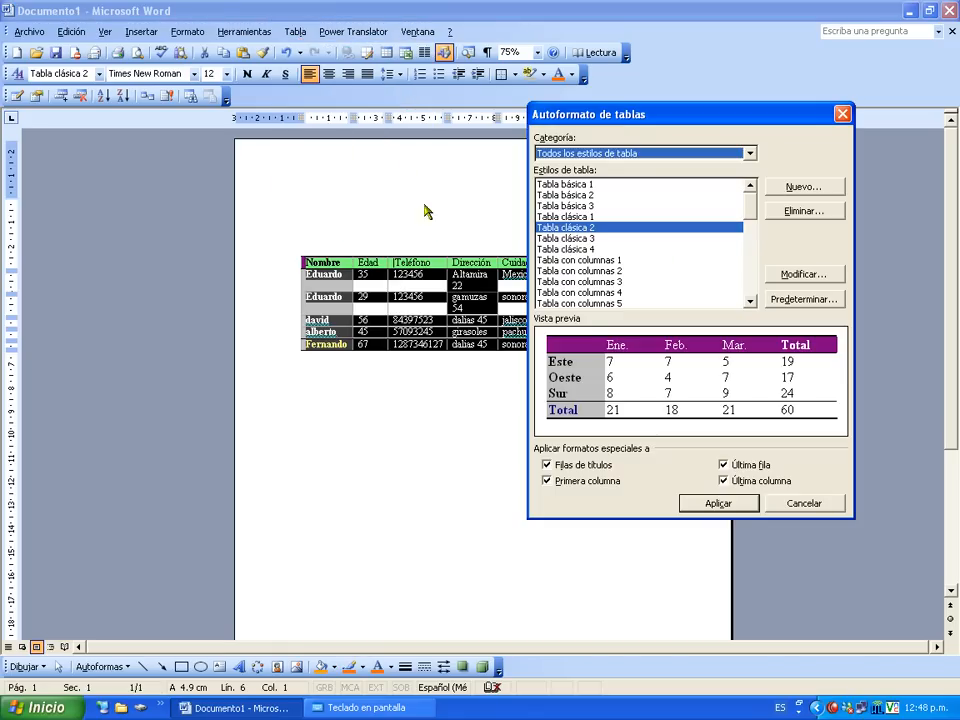
{"action": "left_click", "coordinate": [596, 272]}
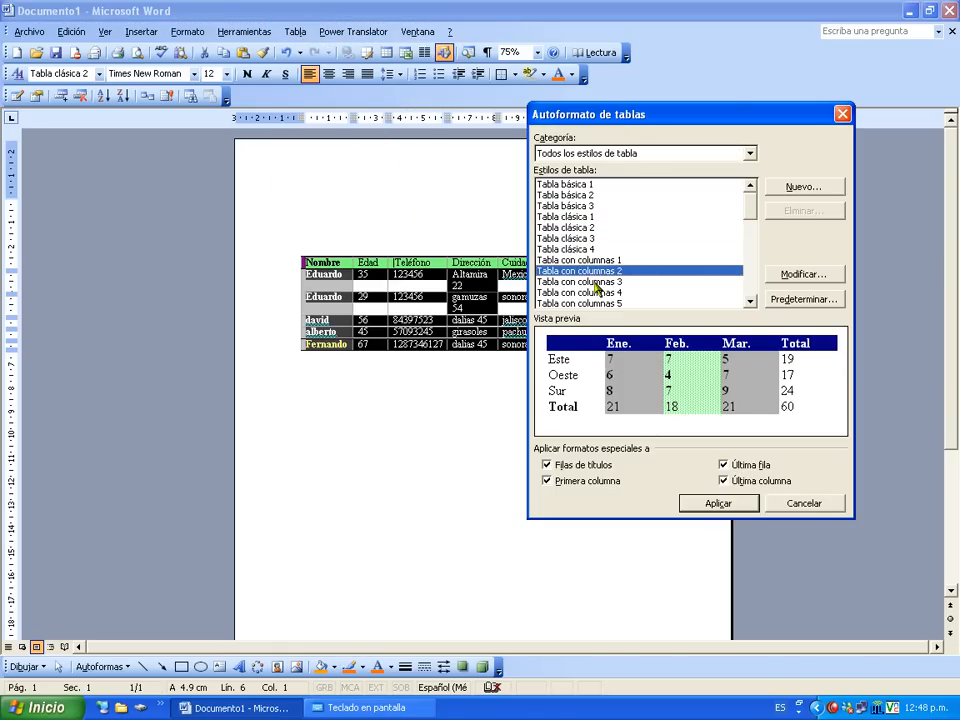
{"action": "left_click", "coordinate": [596, 282]}
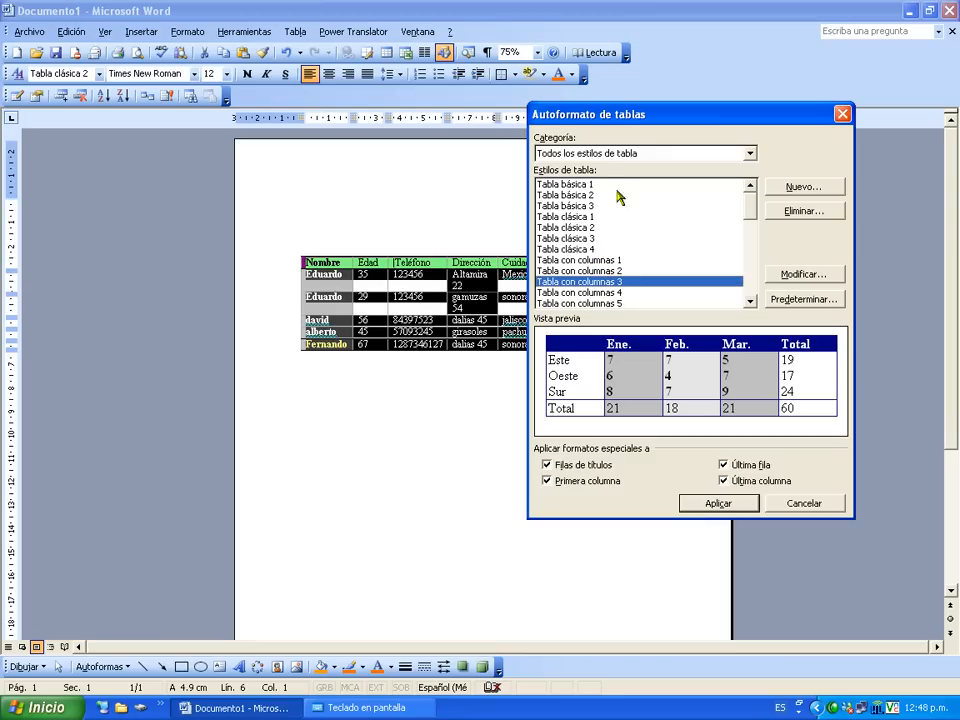
{"action": "left_click", "coordinate": [705, 503]}
{"action": "double_click", "coordinate": [583, 455]}
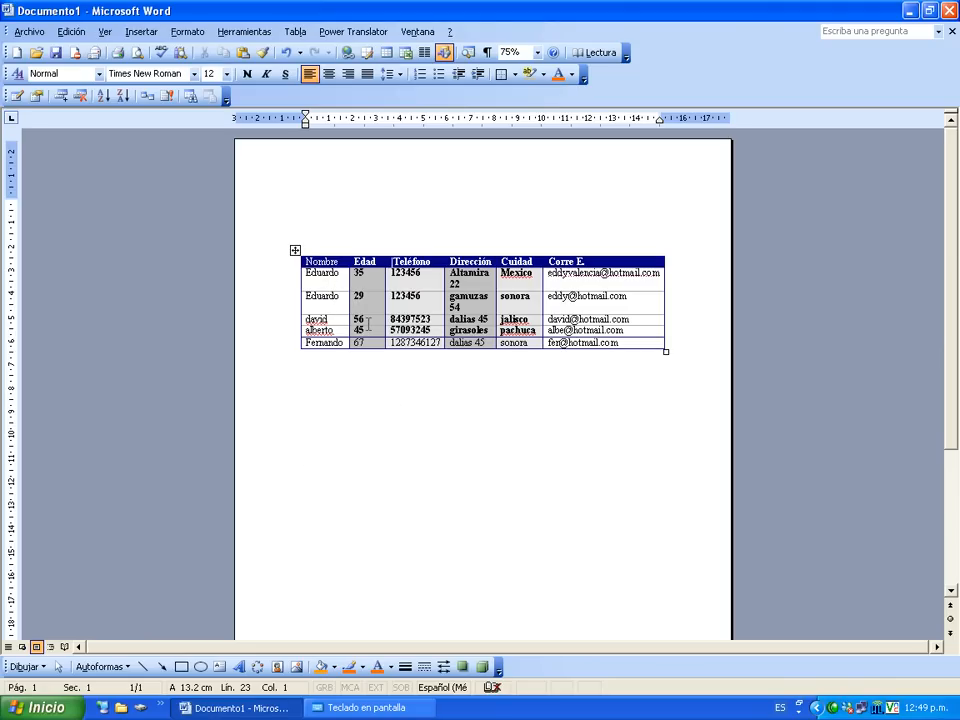
{"action": "left_click", "coordinate": [372, 384]}
Drag the contact table up near the top margin and reselect it.
{"action": "left_click_drag", "start_coordinate": [295, 250], "coordinate": [297, 214]}
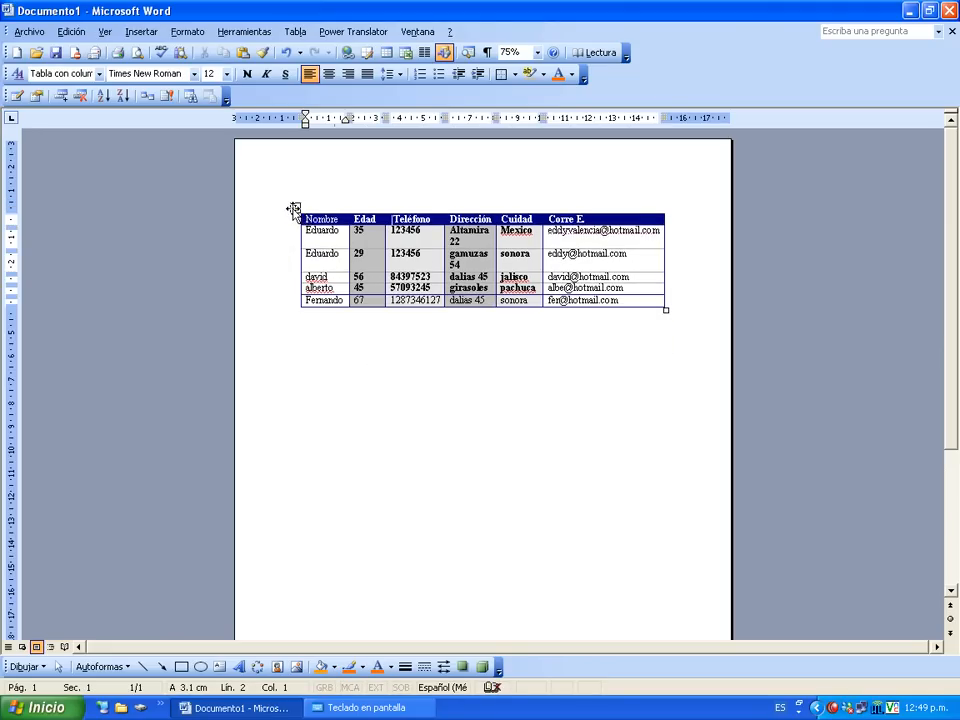
{"action": "left_click", "coordinate": [295, 207]}
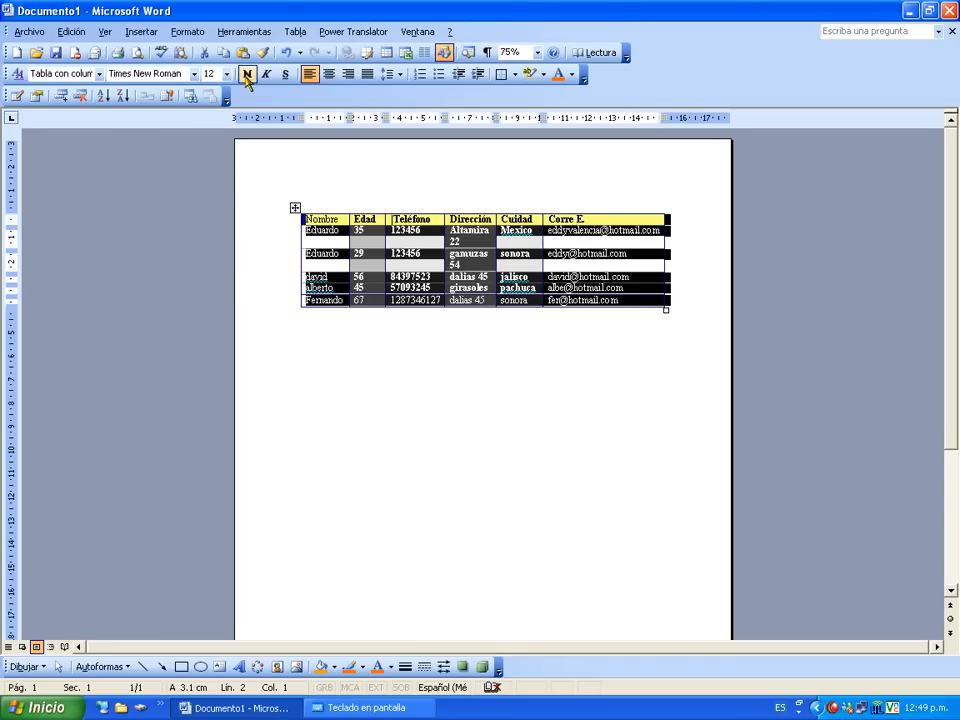
{"action": "left_click", "coordinate": [296, 32]}
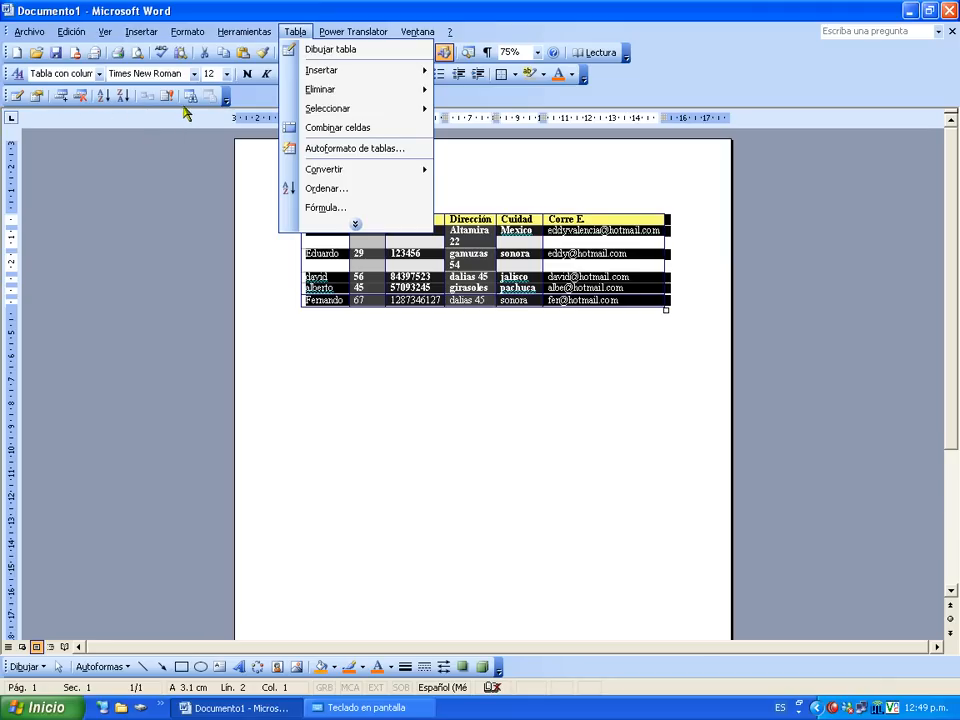
Sort the table first by Nombre, then by Edad as numeric values.
{"action": "left_click", "coordinate": [343, 188]}
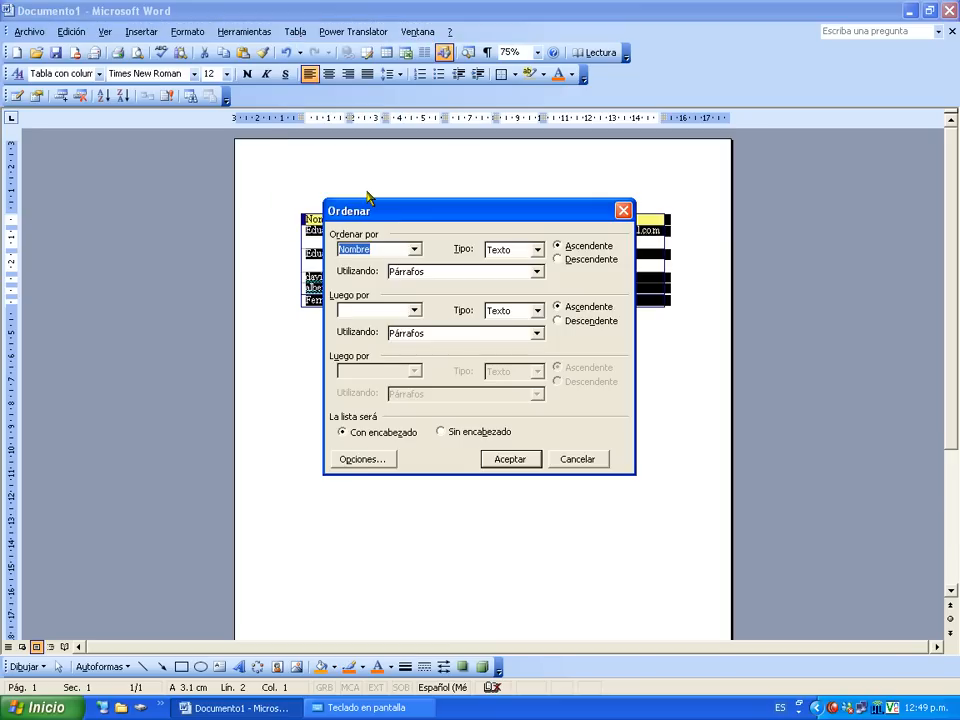
{"action": "left_click_drag", "start_coordinate": [418, 220], "coordinate": [422, 339]}
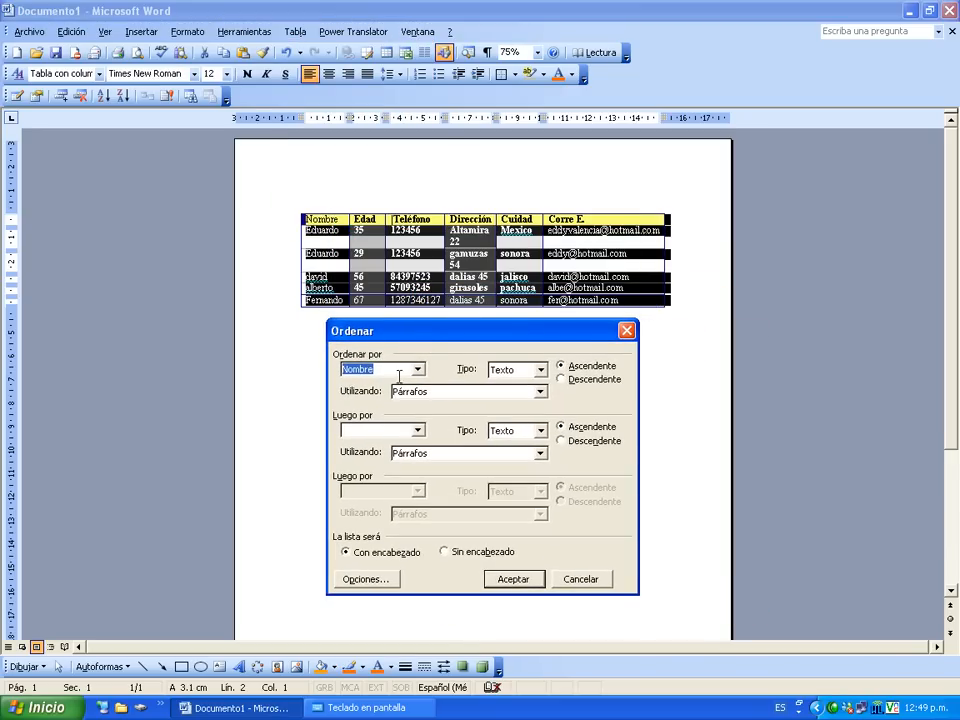
{"action": "left_click", "coordinate": [419, 370]}
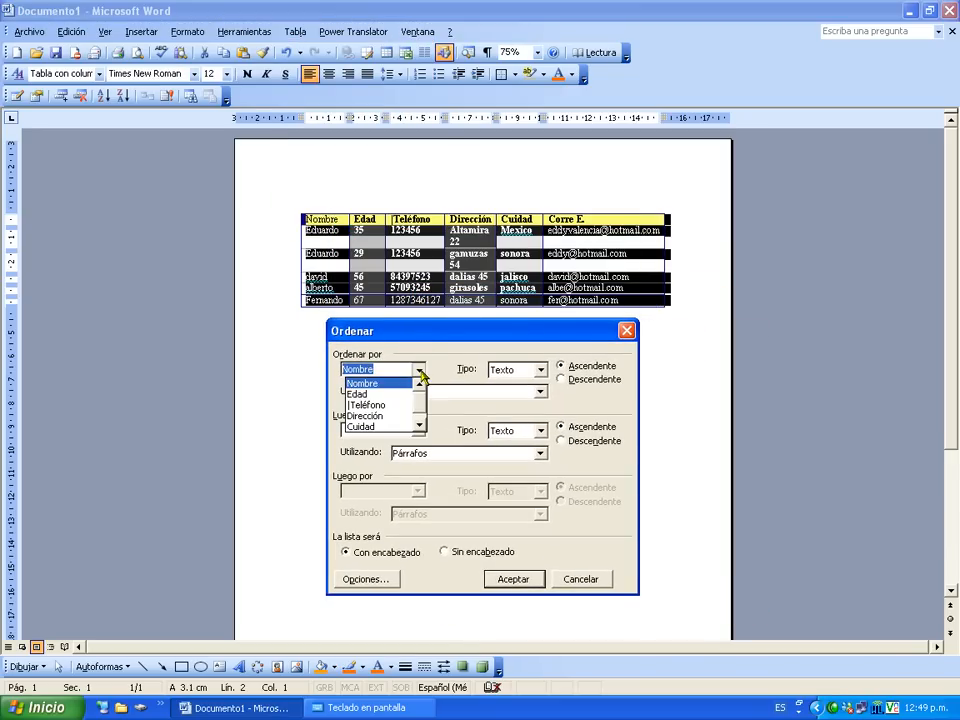
{"action": "left_click", "coordinate": [421, 372]}
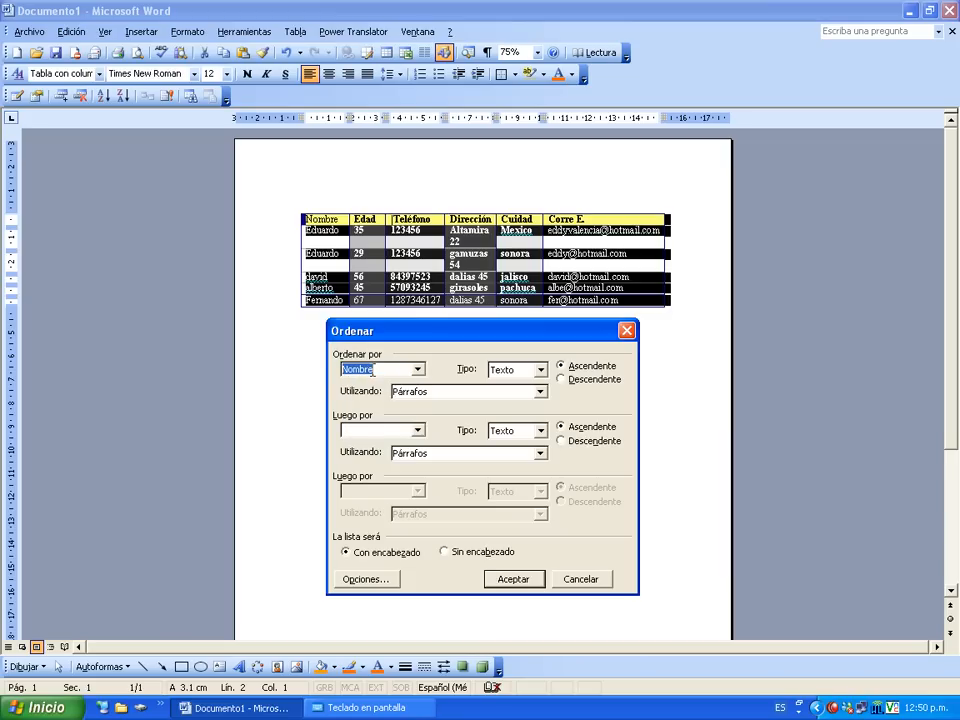
{"action": "left_click", "coordinate": [419, 430]}
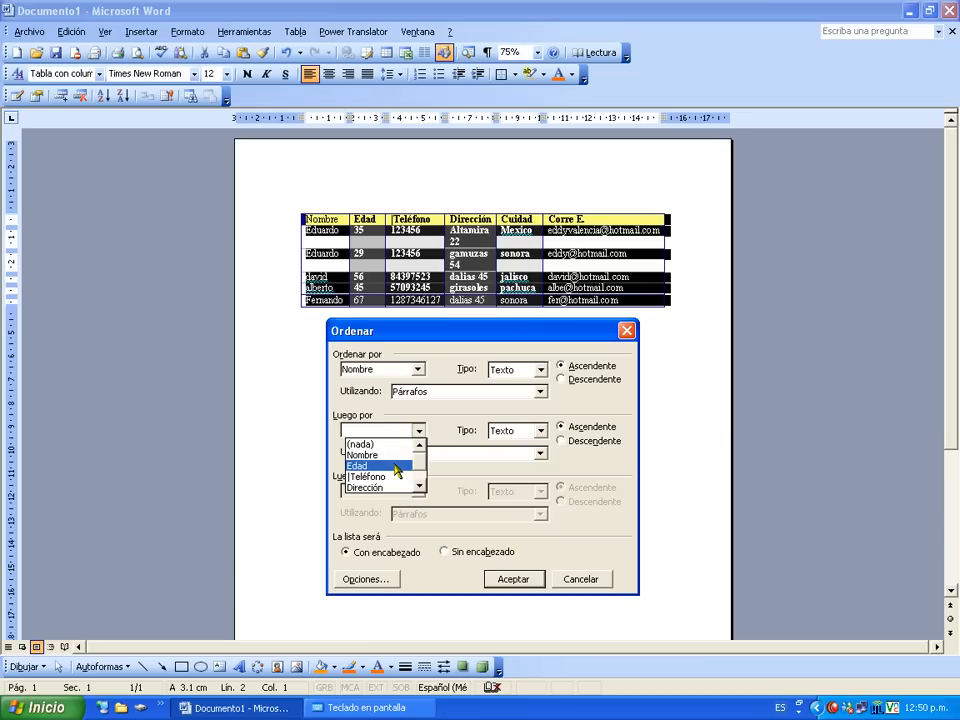
{"action": "left_click", "coordinate": [398, 466]}
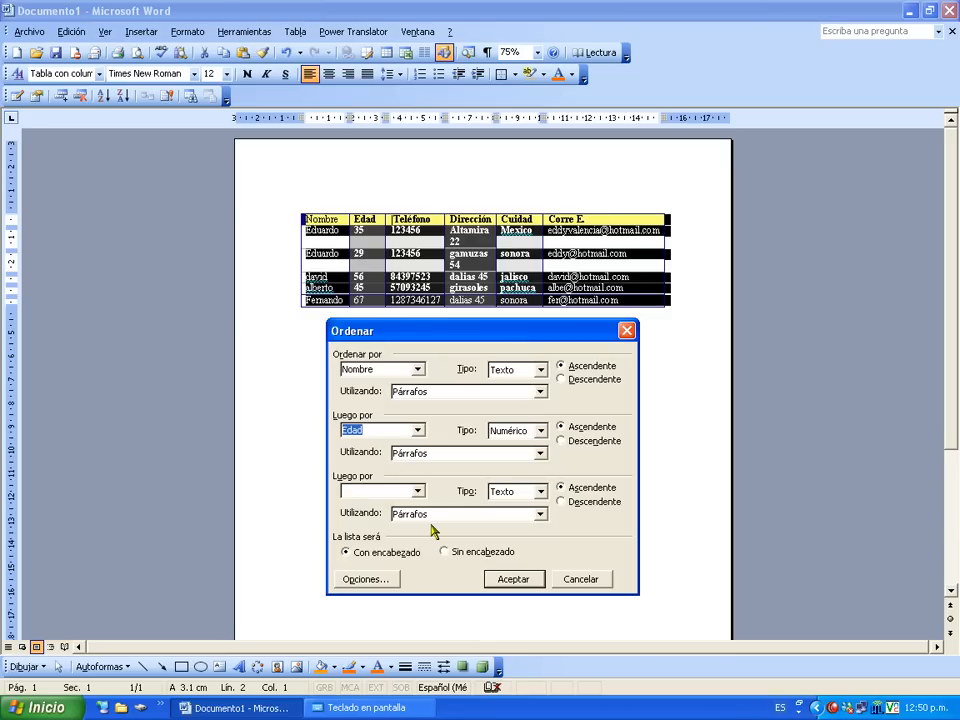
{"action": "left_click", "coordinate": [512, 582]}
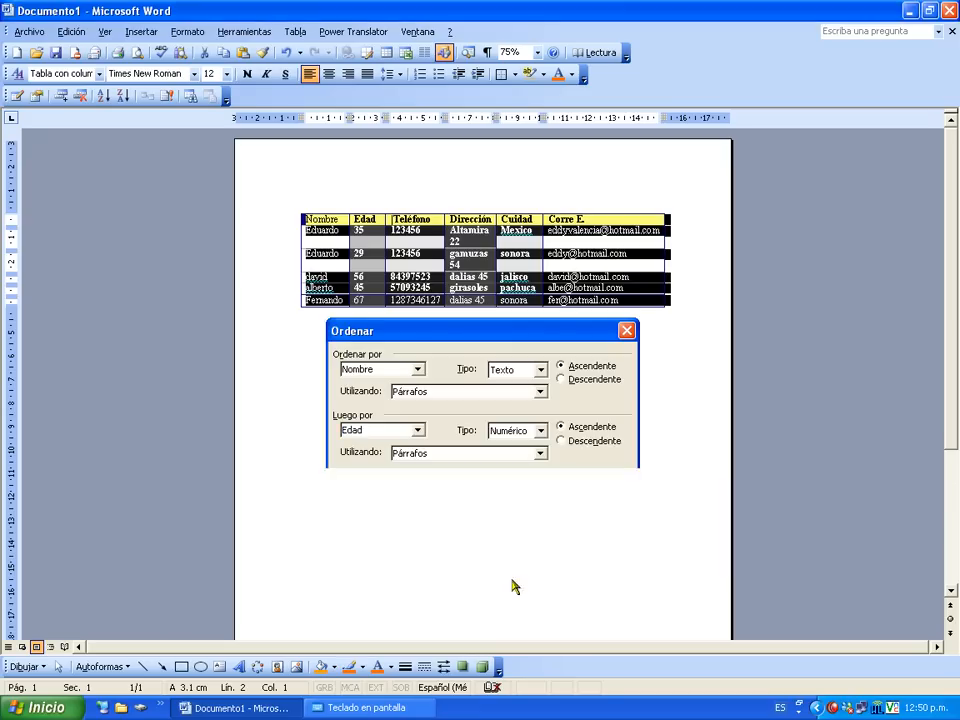
{"action": "left_click", "coordinate": [505, 527]}
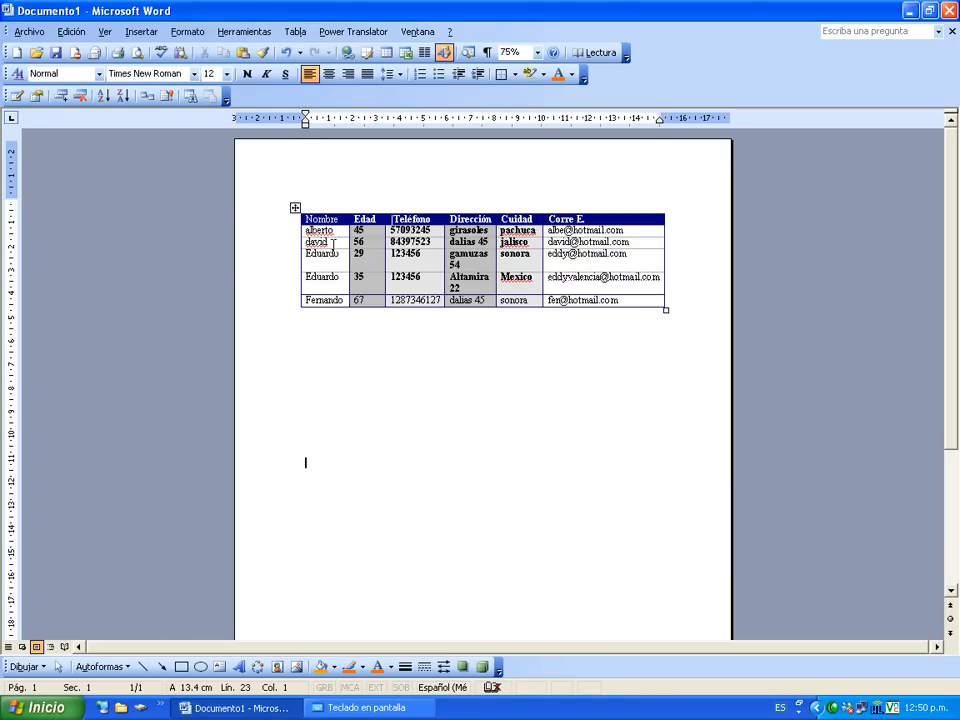
{"action": "left_click", "coordinate": [378, 279]}
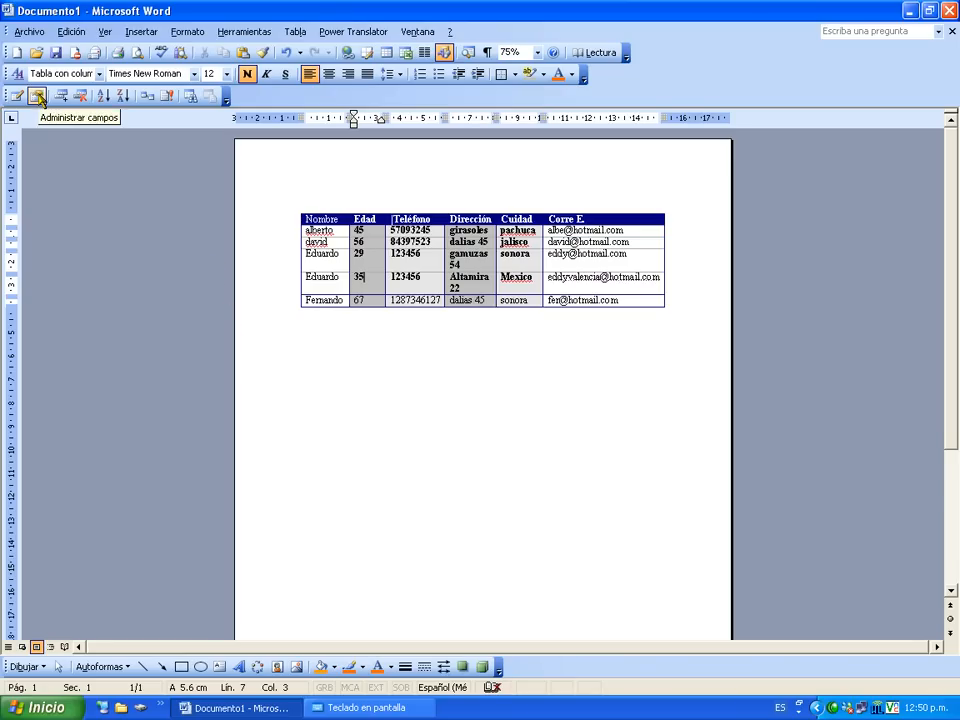
Add a new 'Tel Celular' field to the table through Administrar campos.
{"action": "left_click", "coordinate": [296, 208]}
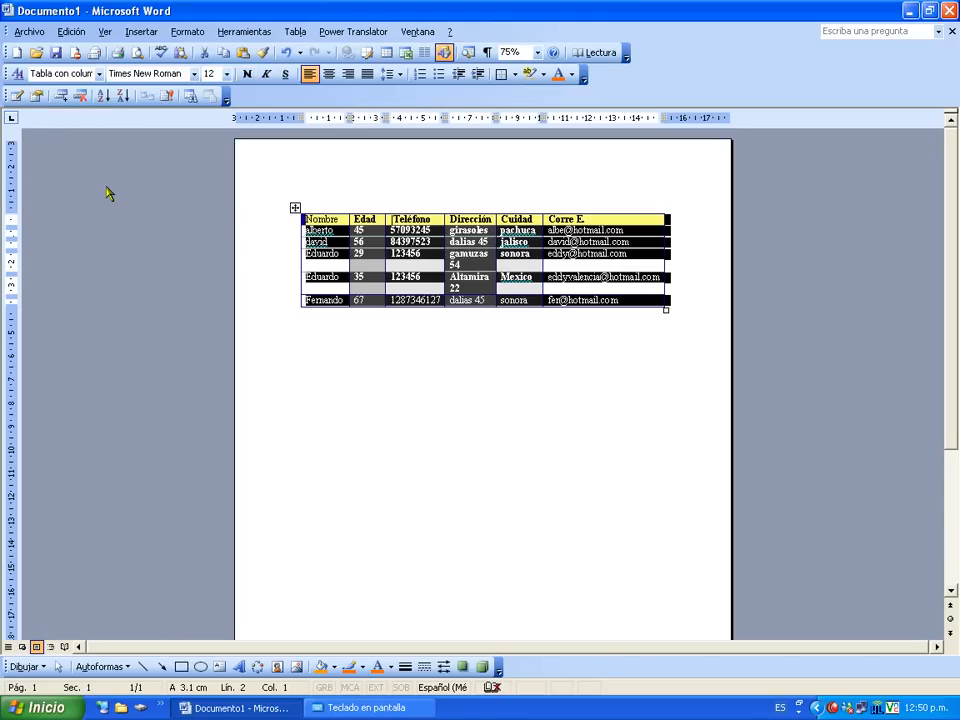
{"action": "left_click", "coordinate": [37, 97]}
{"action": "left_click_drag", "start_coordinate": [450, 269], "coordinate": [460, 338]}
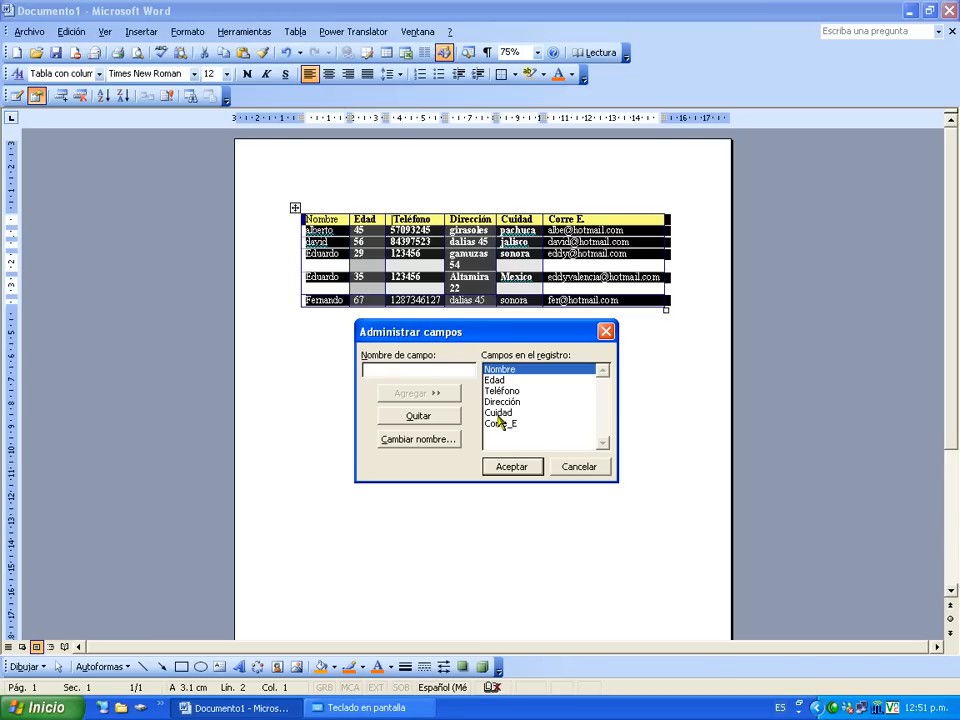
{"action": "type", "text": "Tel Celular"}
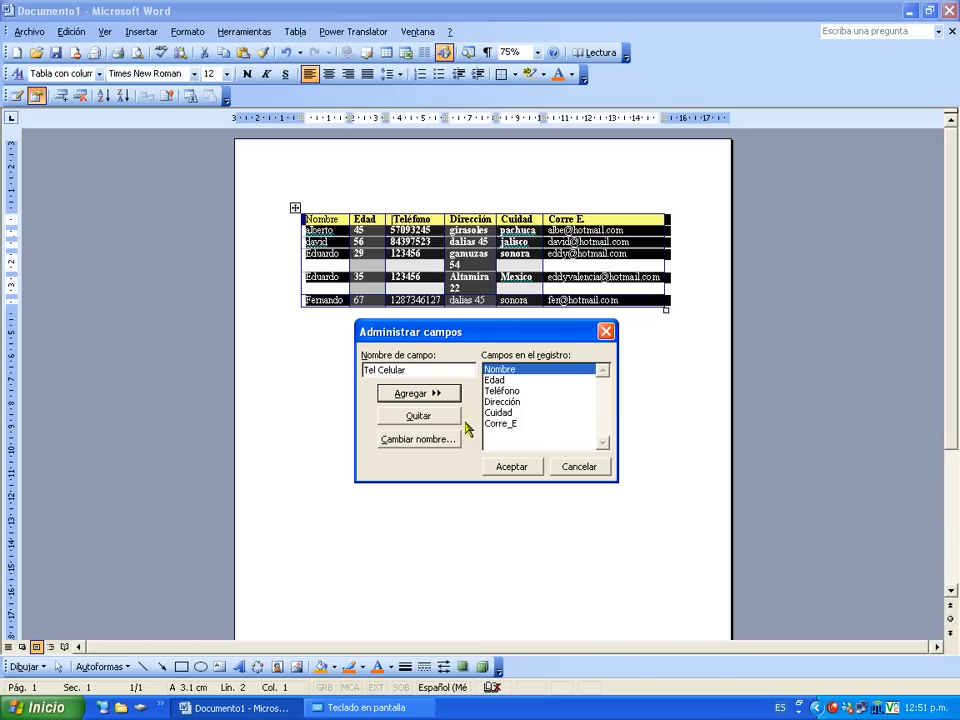
{"action": "left_click", "coordinate": [427, 394]}
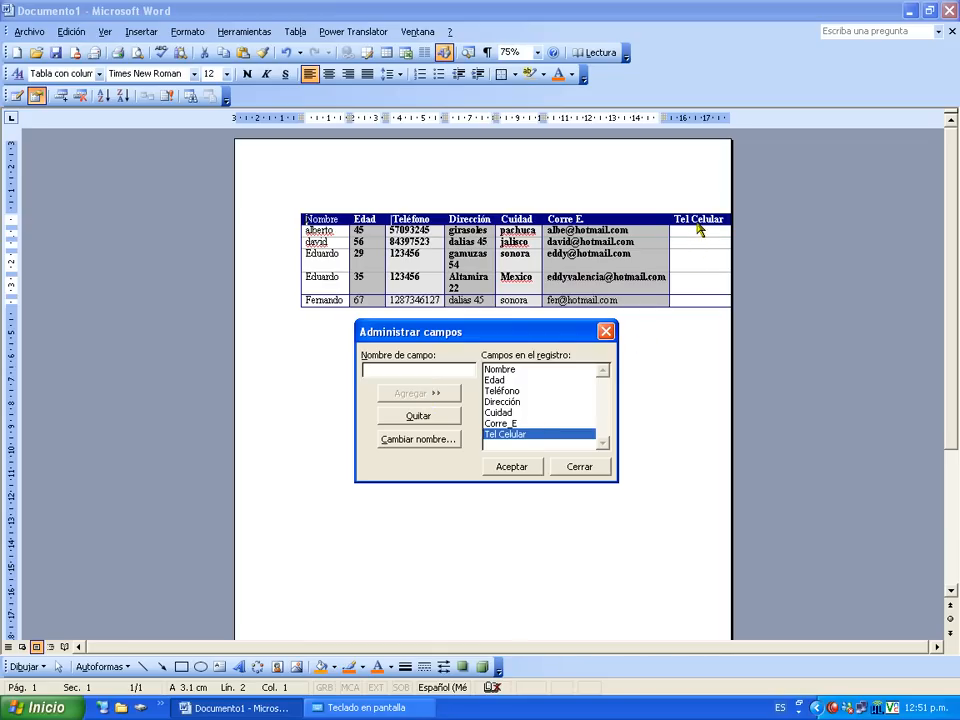
Close the field manager, keeping the new Tel Celular column, and deselect the table.
{"action": "left_click", "coordinate": [520, 470]}
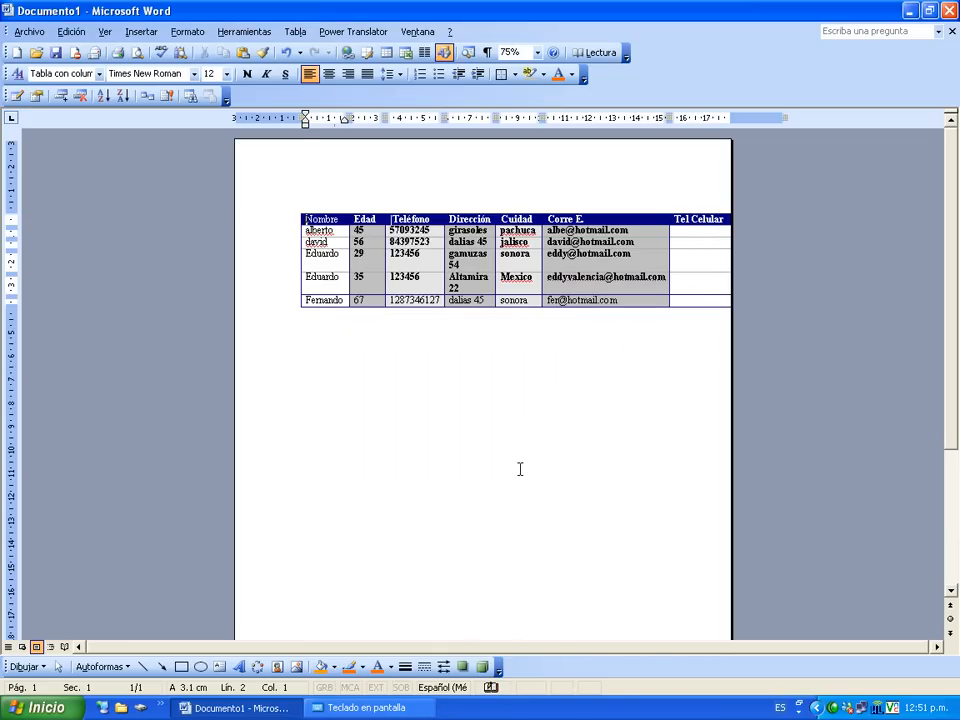
{"action": "left_click", "coordinate": [508, 411]}
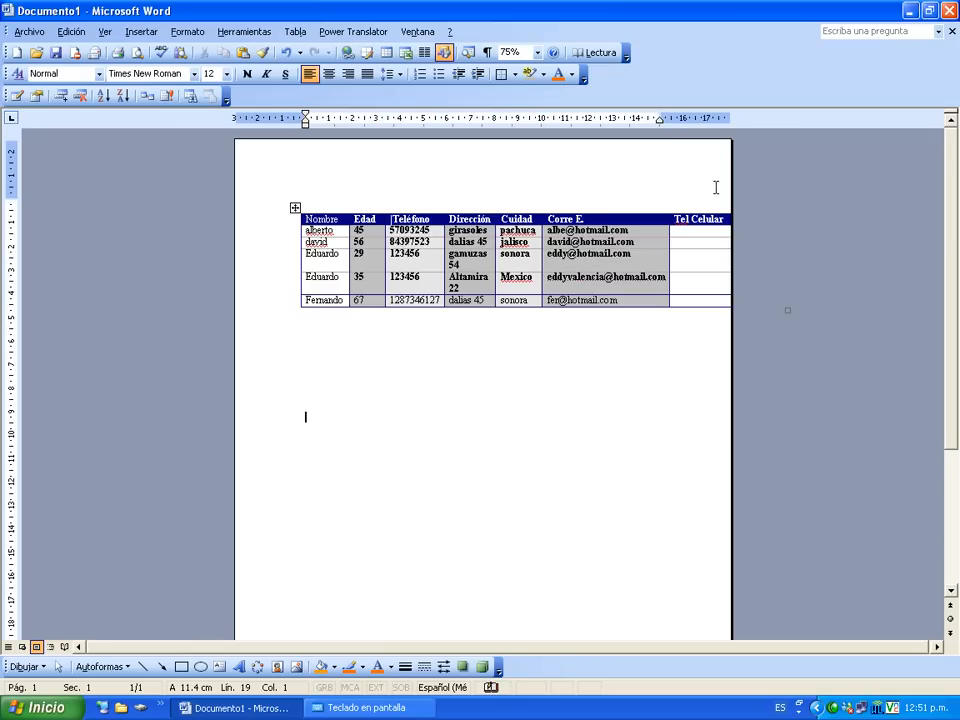
{"action": "left_click", "coordinate": [490, 180]}
Set the page orientation to Horizontal (landscape) in Configurar página.
{"action": "left_click", "coordinate": [30, 32]}
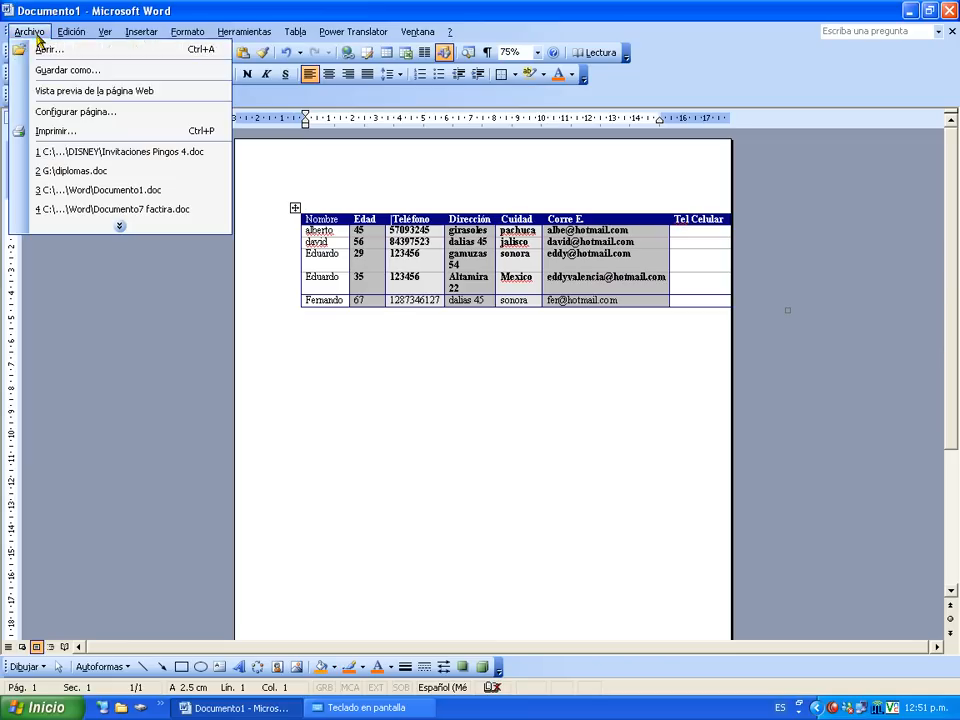
{"action": "left_click", "coordinate": [58, 114]}
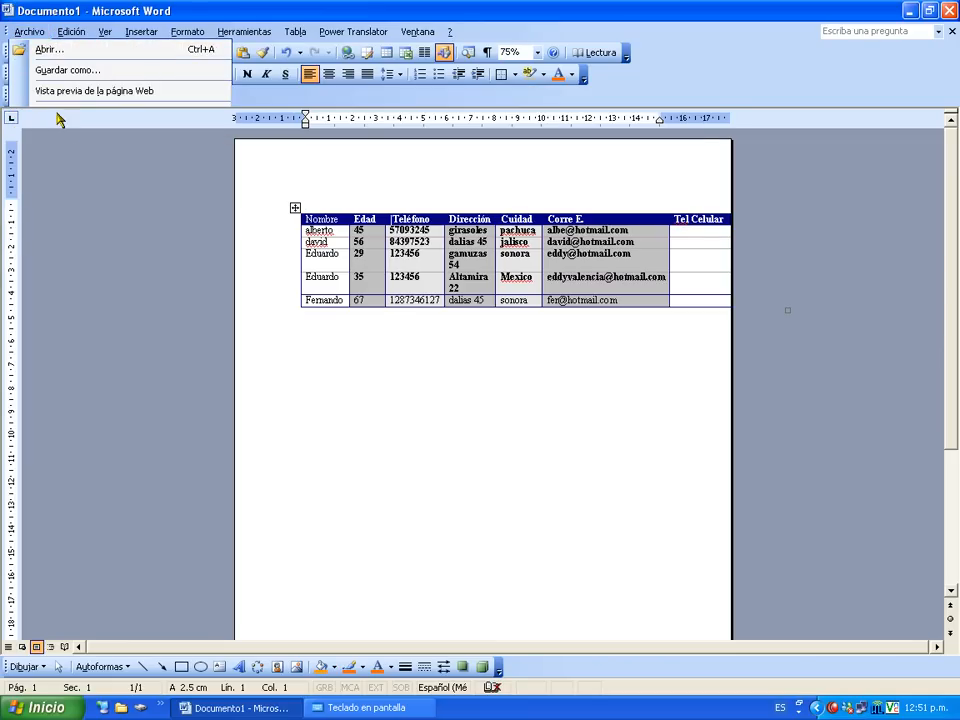
{"action": "left_click", "coordinate": [374, 312]}
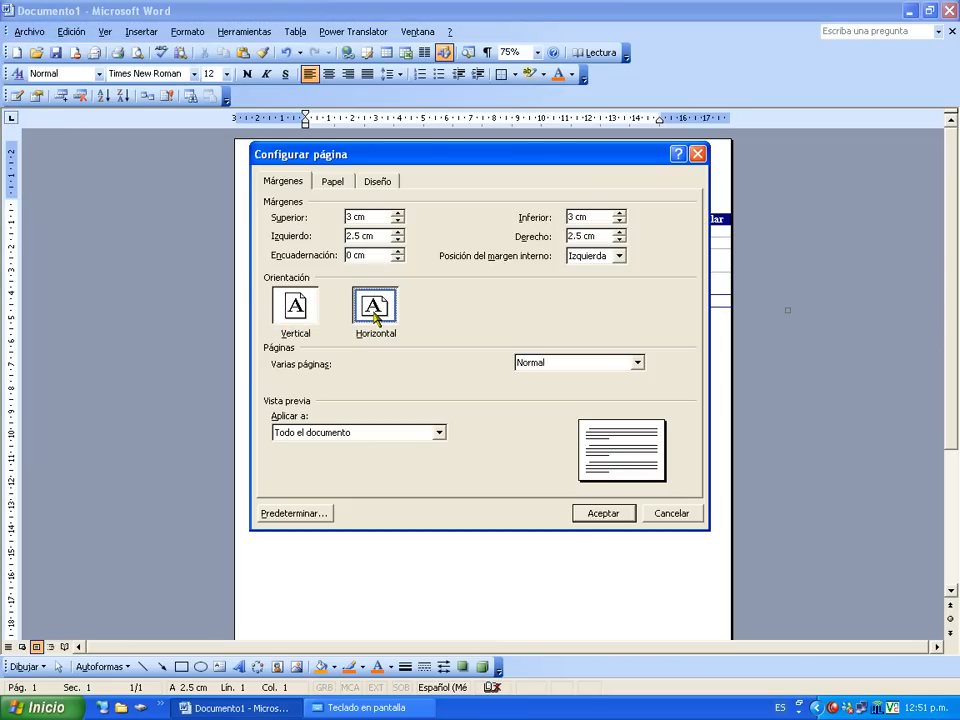
{"action": "left_click", "coordinate": [594, 516]}
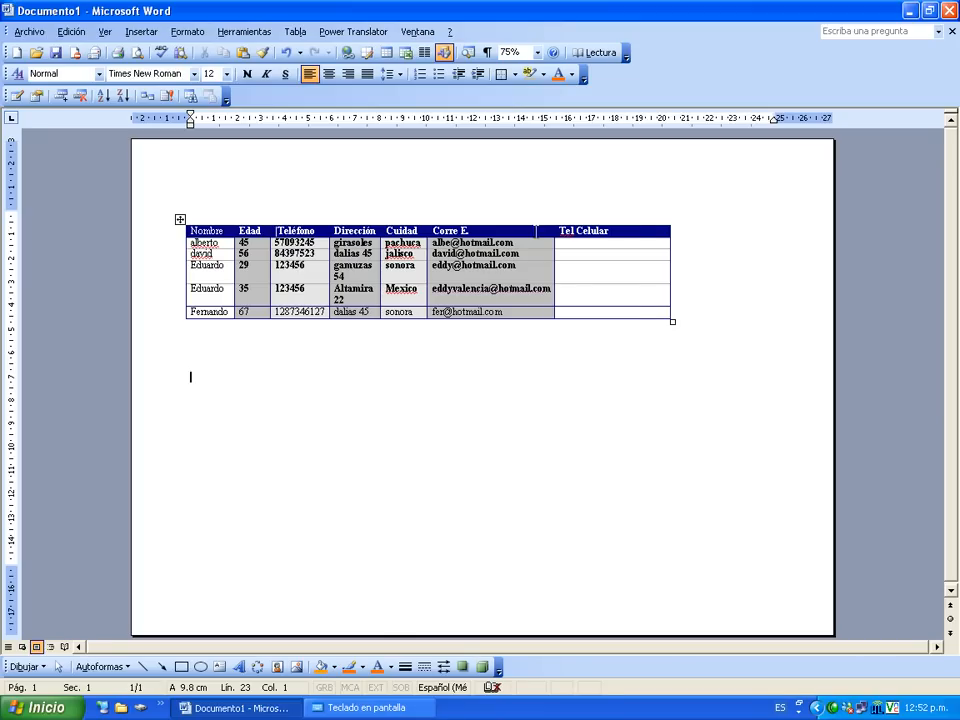
{"action": "left_click", "coordinate": [638, 233]}
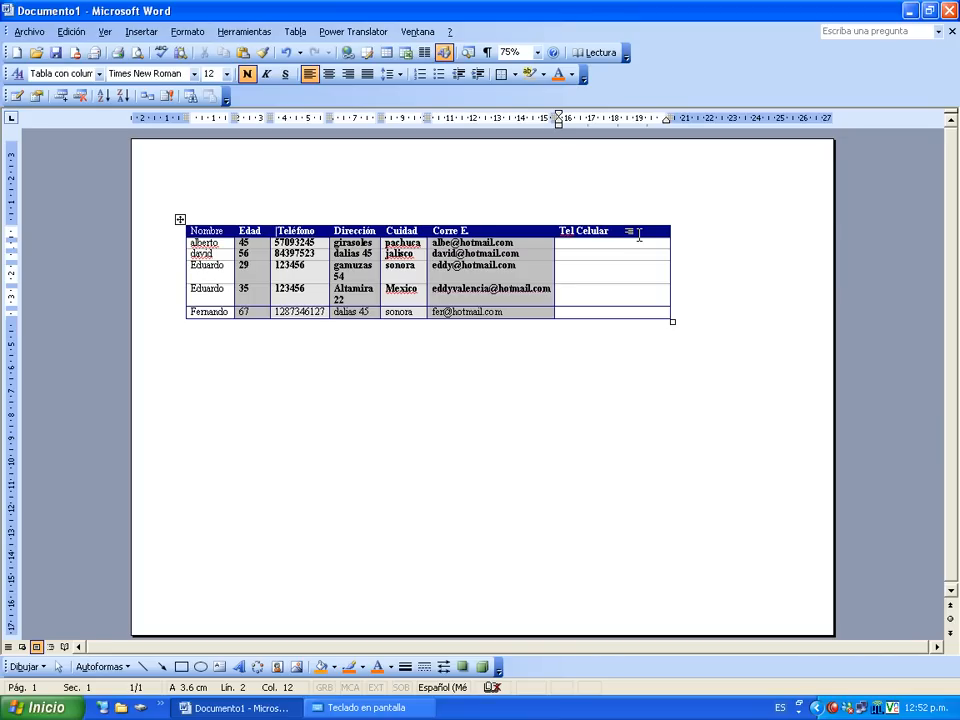
{"action": "left_click", "coordinate": [180, 219]}
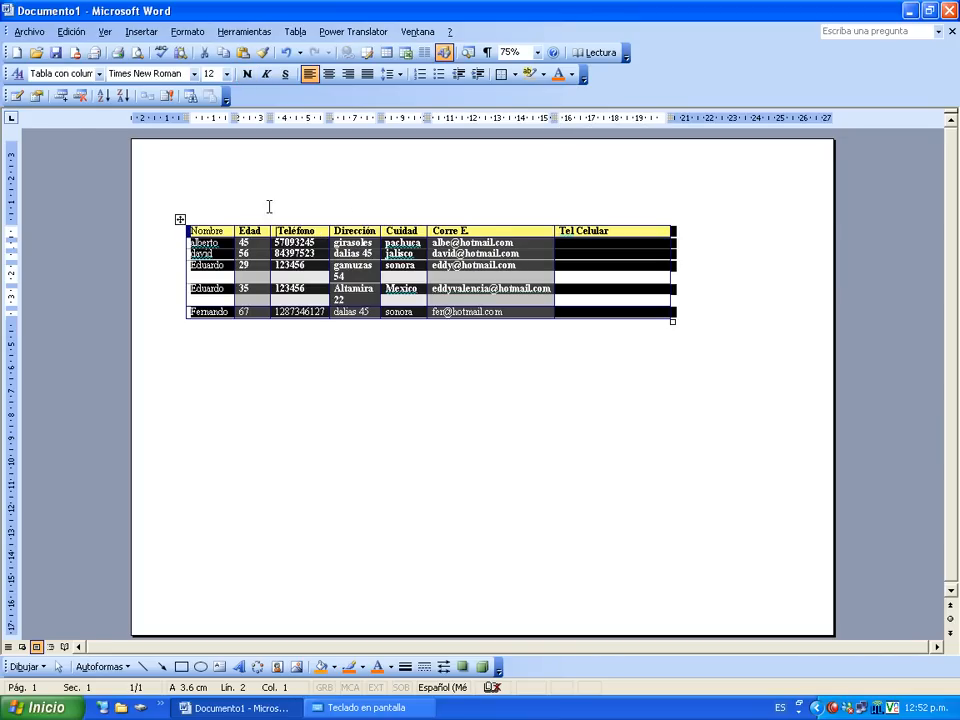
{"action": "left_click", "coordinate": [17, 96]}
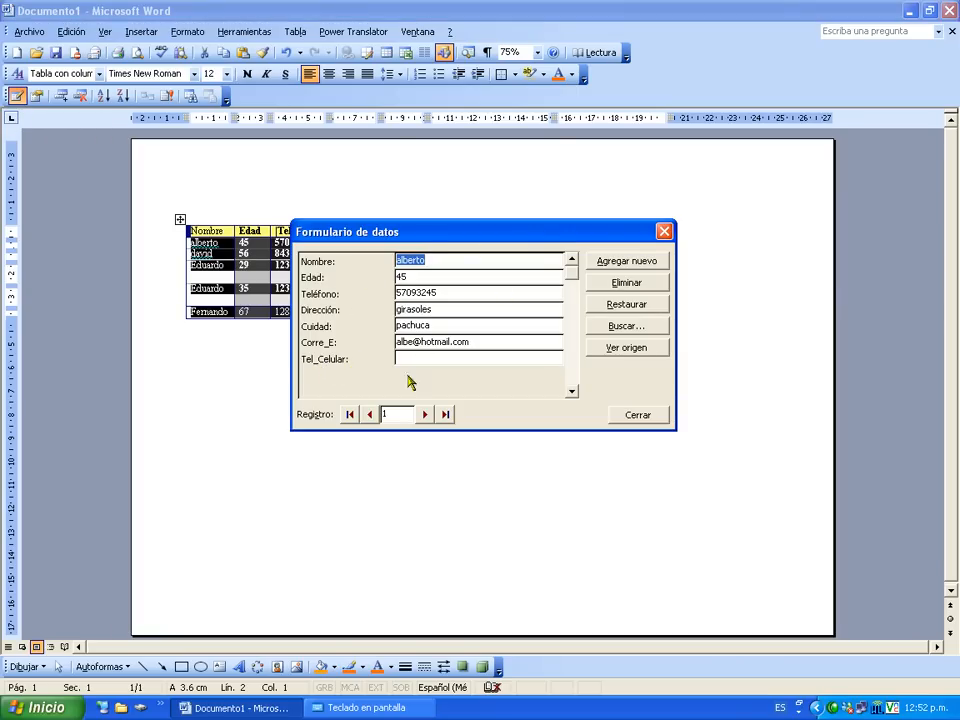
{"action": "left_click", "coordinate": [643, 416]}
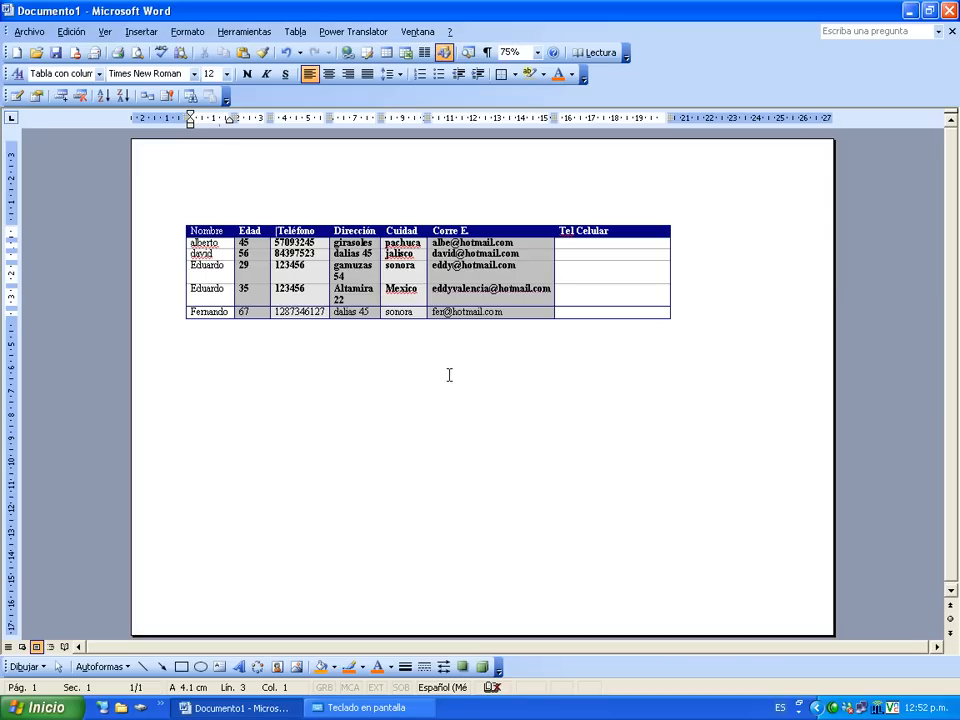
{"action": "left_click", "coordinate": [181, 220]}
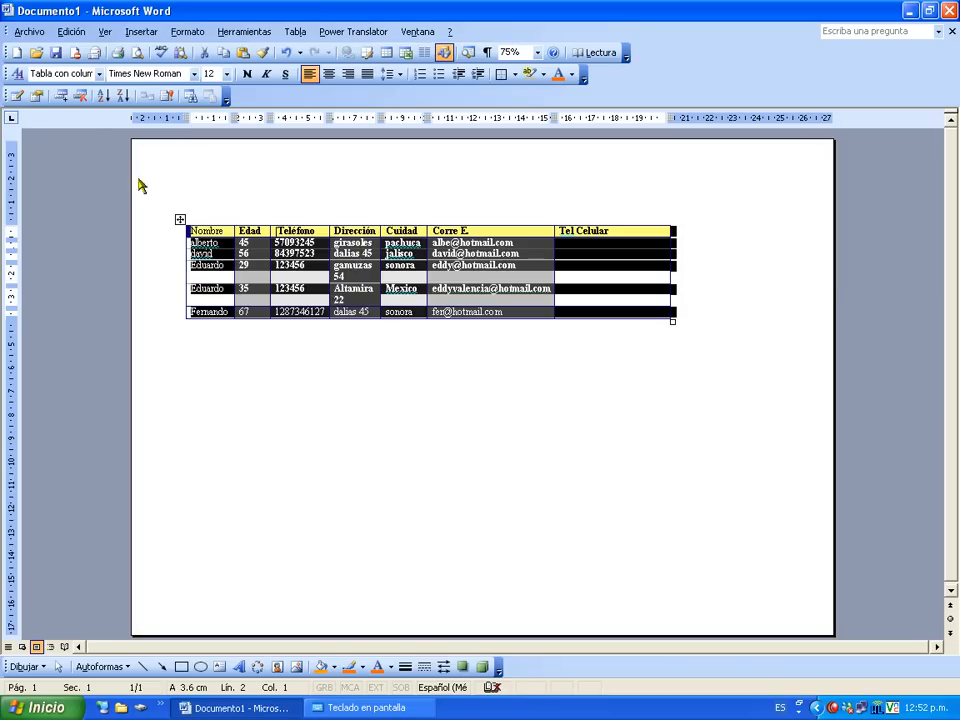
{"action": "left_click", "coordinate": [61, 97]}
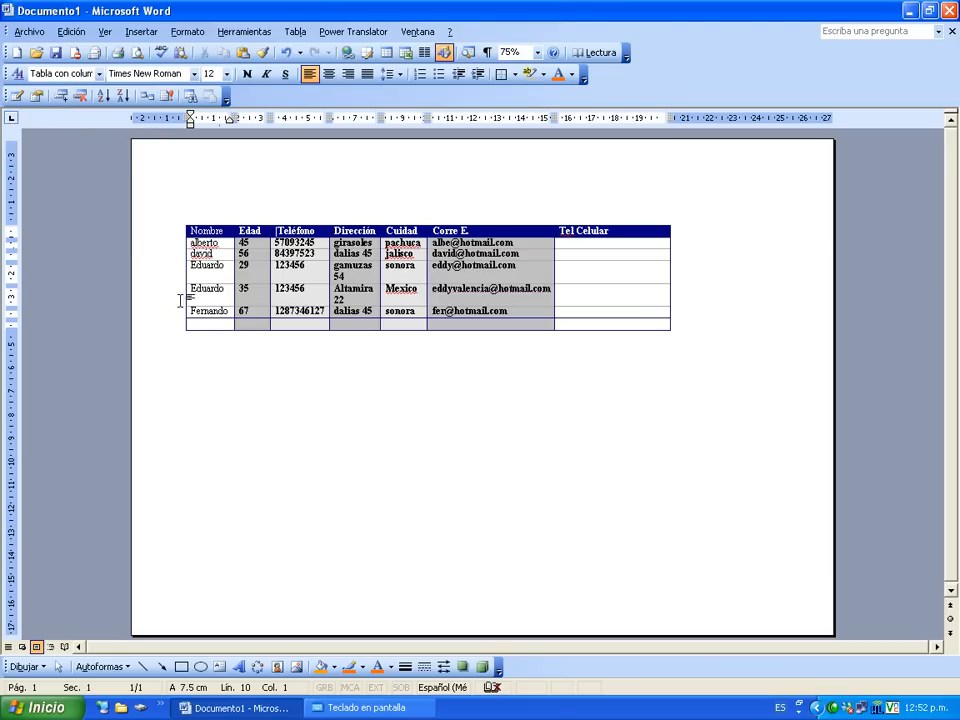
{"action": "left_click", "coordinate": [80, 96]}
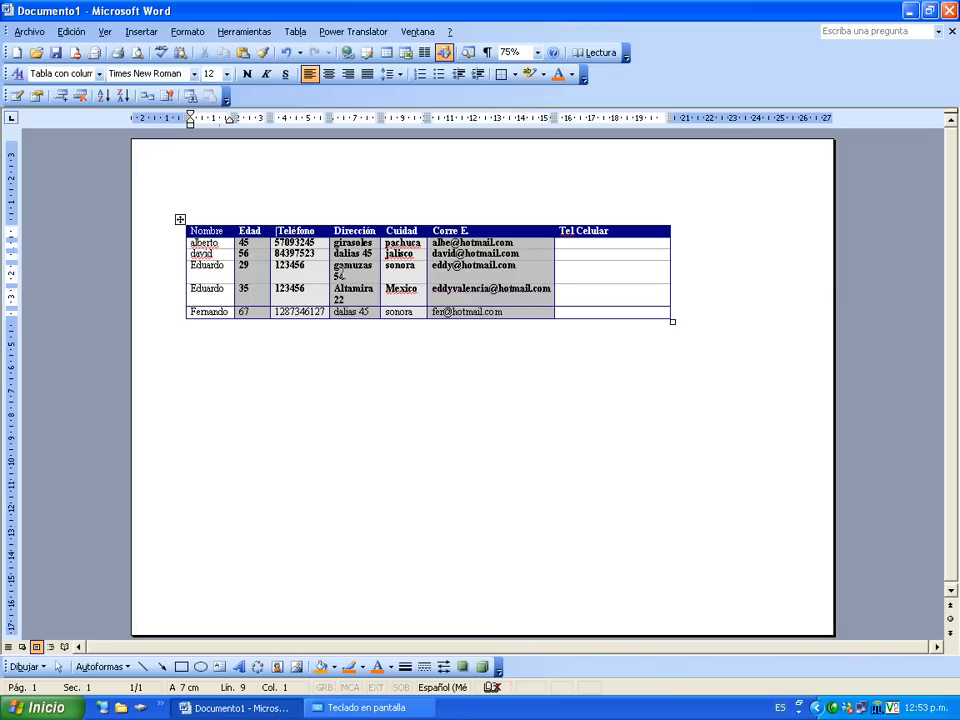
Sort the records by Nombre descending, then back to ascending order.
{"action": "left_click", "coordinate": [218, 266]}
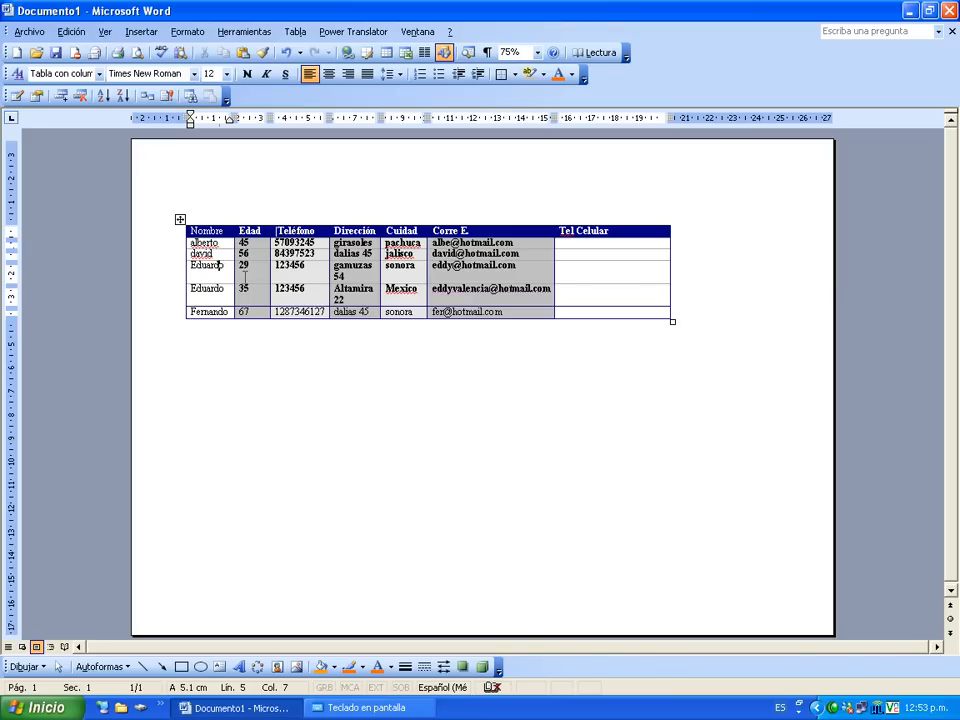
{"action": "left_click", "coordinate": [105, 97]}
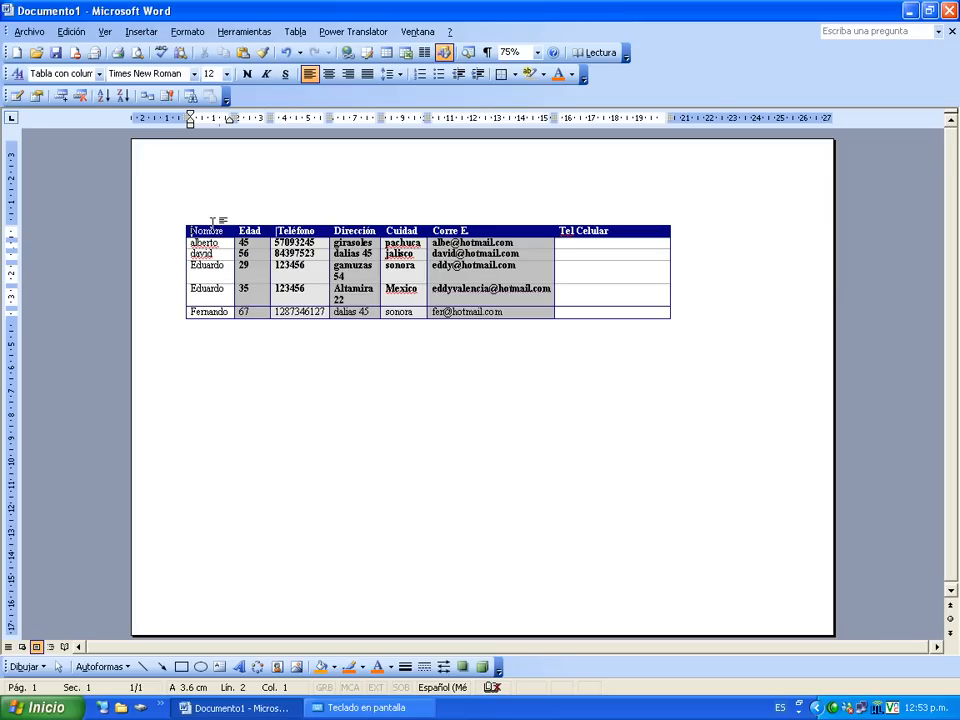
{"action": "left_click", "coordinate": [210, 221]}
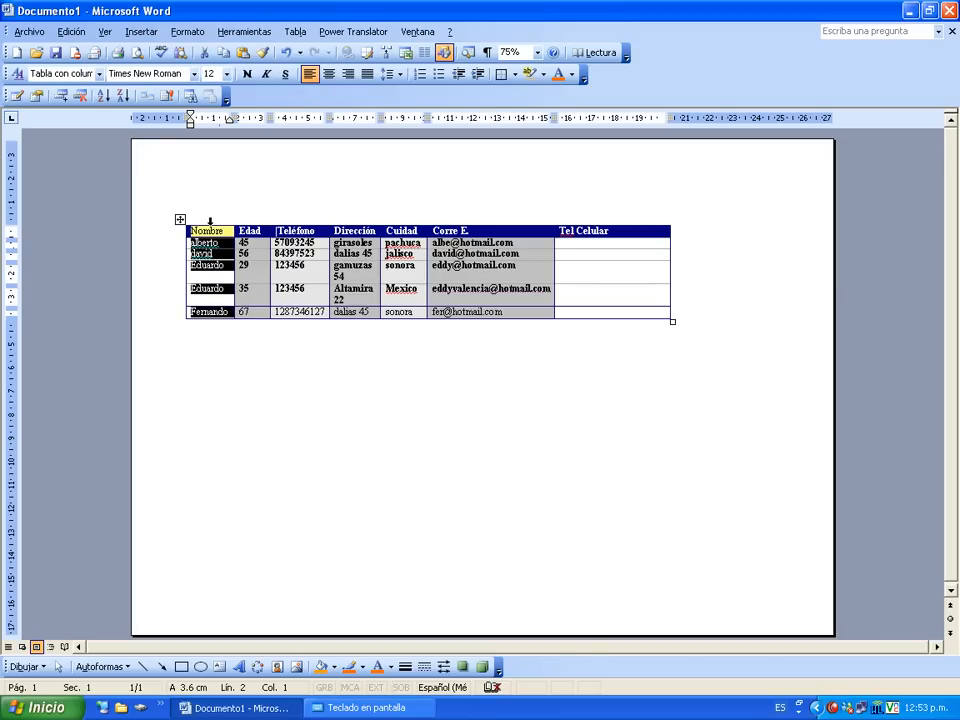
{"action": "left_click", "coordinate": [105, 97]}
{"action": "left_click", "coordinate": [124, 97]}
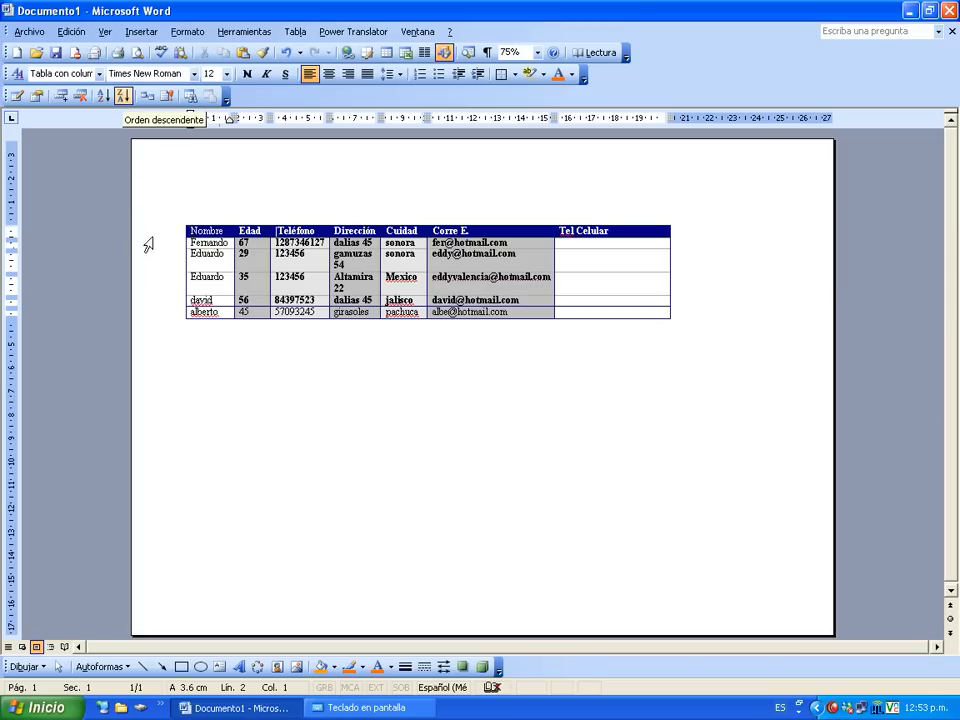
{"action": "left_click", "coordinate": [104, 98]}
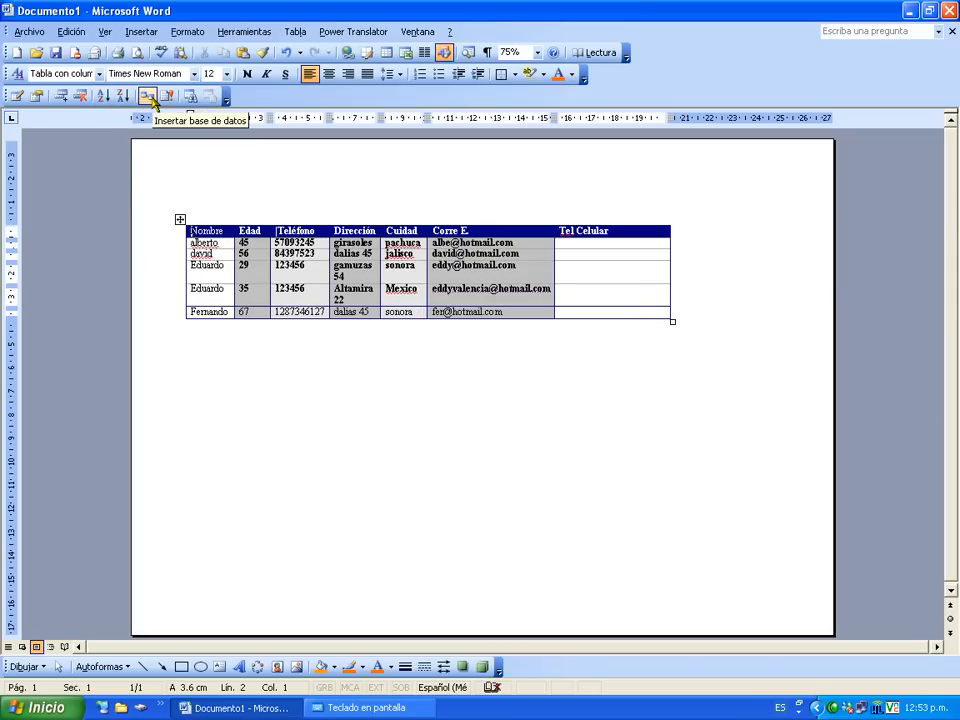
Bring up the Insertar base de datos options for the contact table.
{"action": "left_click", "coordinate": [180, 219]}
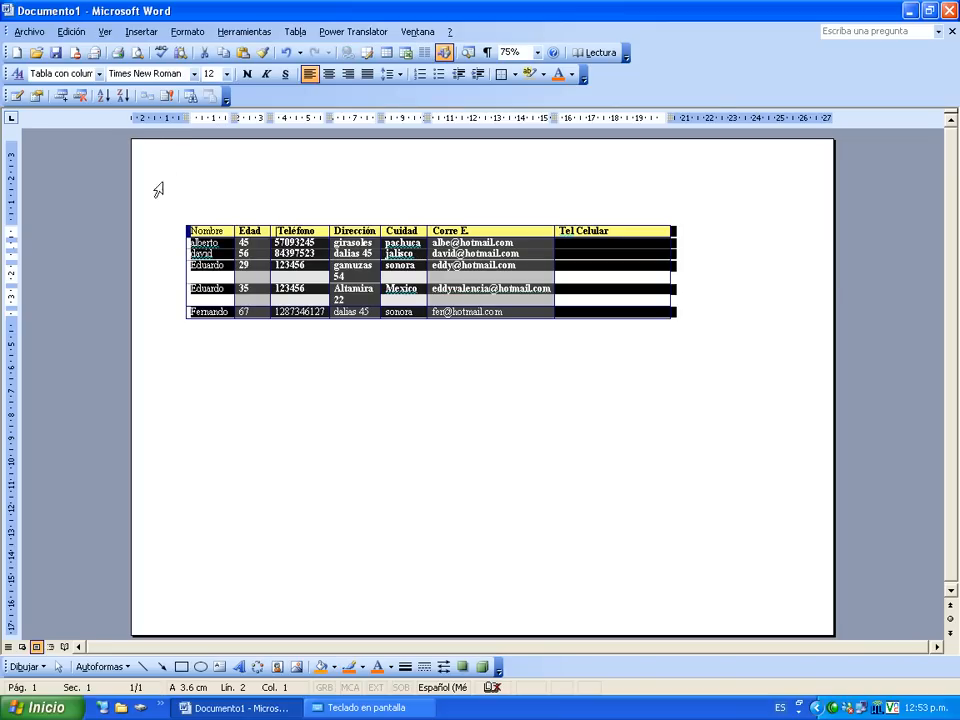
{"action": "left_click", "coordinate": [163, 185]}
{"action": "left_click", "coordinate": [147, 95]}
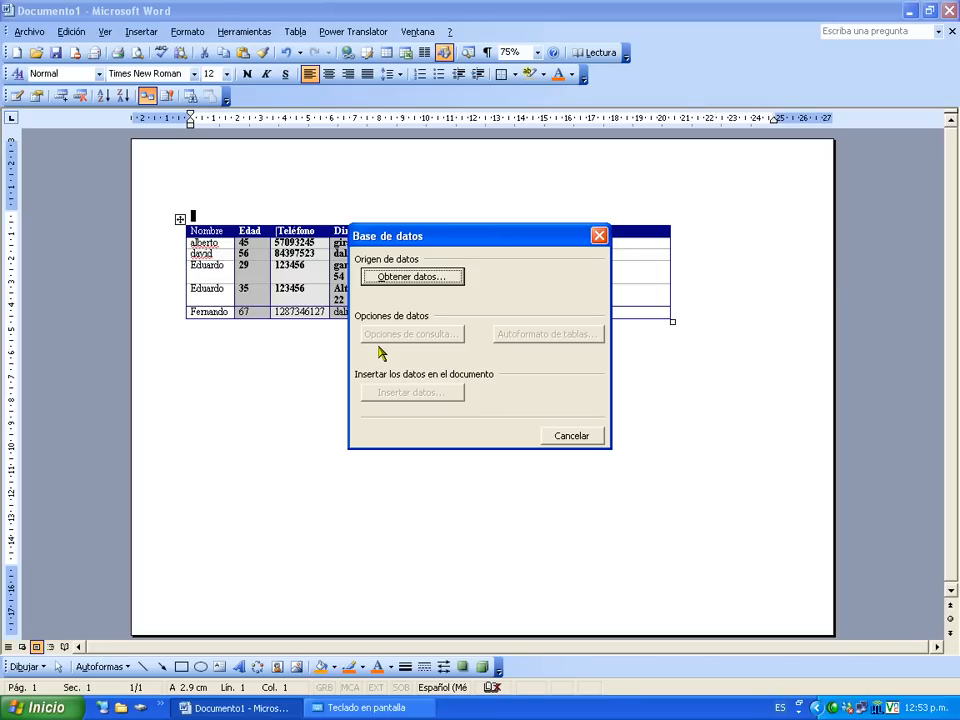
Cancel the Base de datos dialog and refresh the table with Actualizar campos.
{"action": "left_click", "coordinate": [563, 436]}
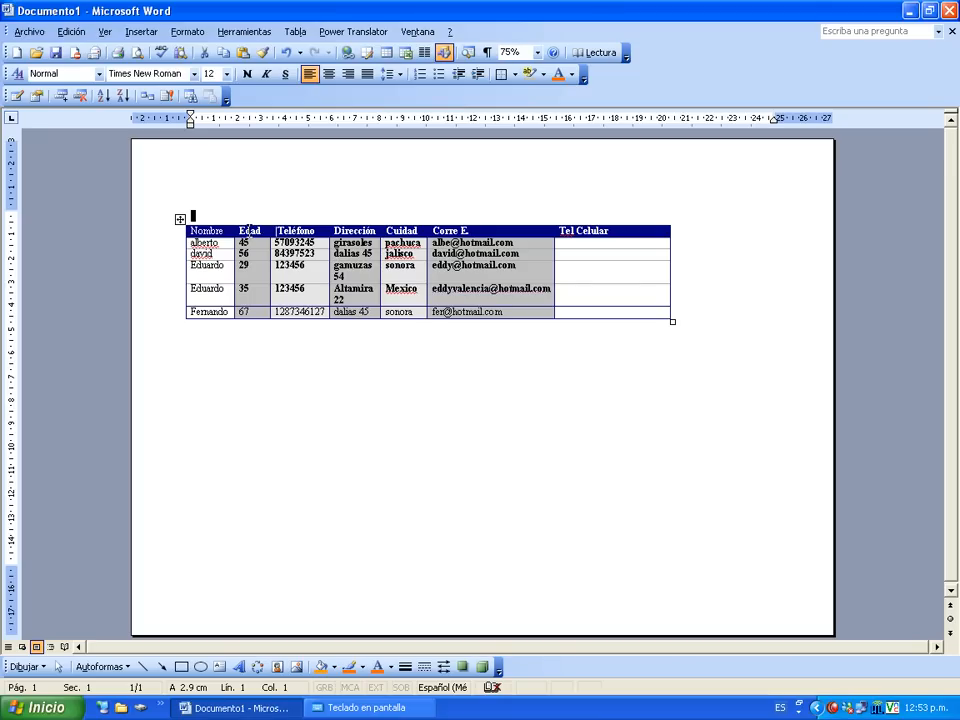
{"action": "left_click", "coordinate": [163, 97]}
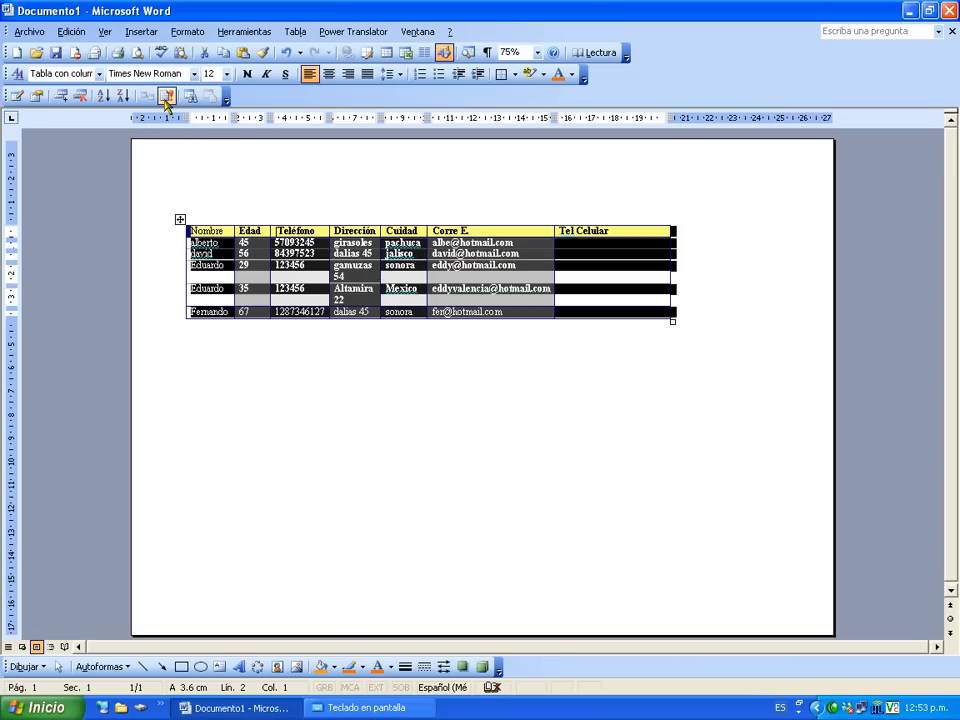
Enter a mobile phone number in the fifth contact's Tel Celular cell.
{"action": "left_click", "coordinate": [315, 312]}
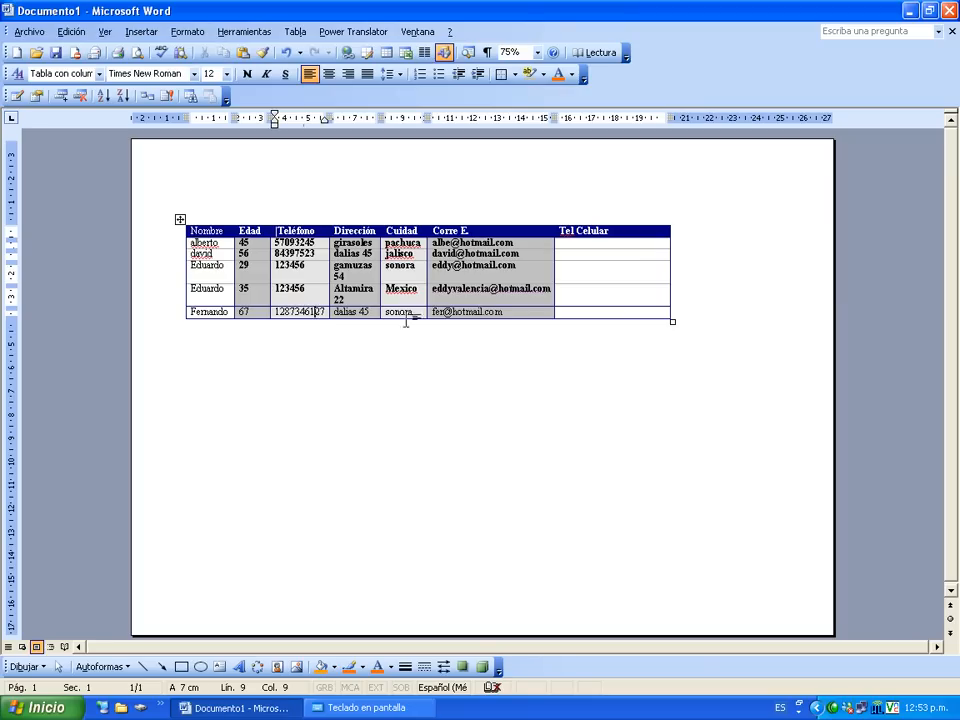
{"action": "left_click", "coordinate": [638, 312]}
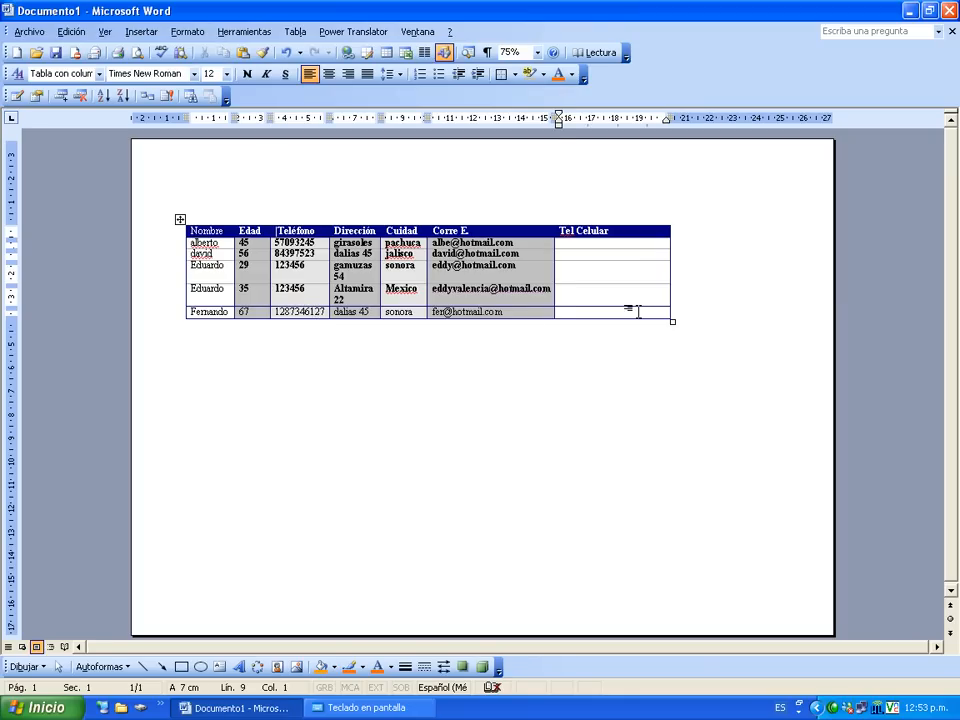
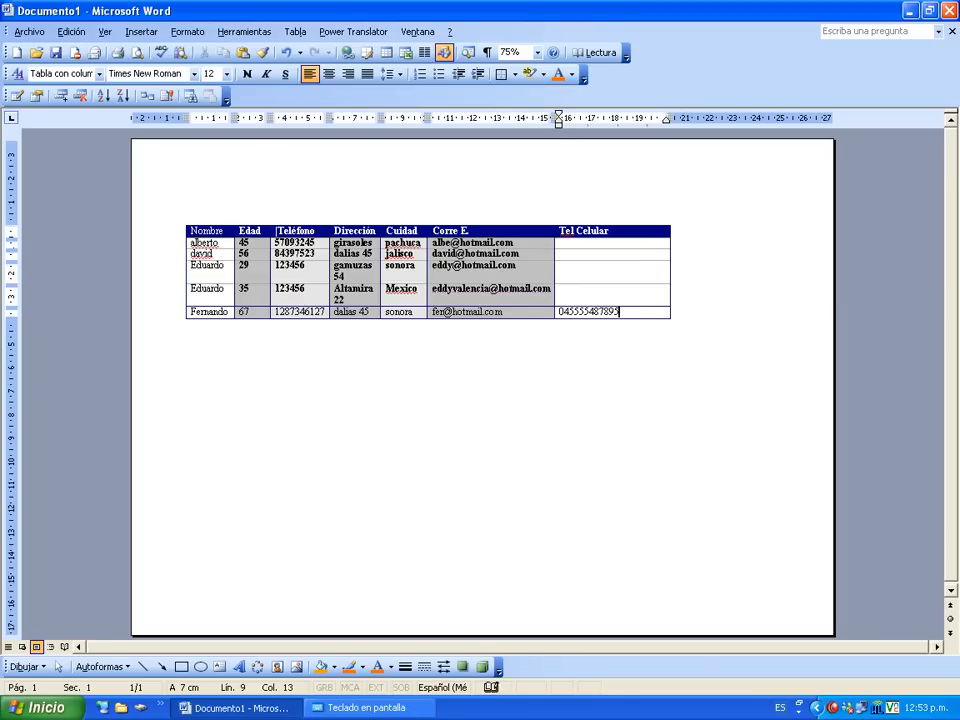
Review the contact records in the Formulario de datos, then close it.
{"action": "left_click", "coordinate": [182, 219]}
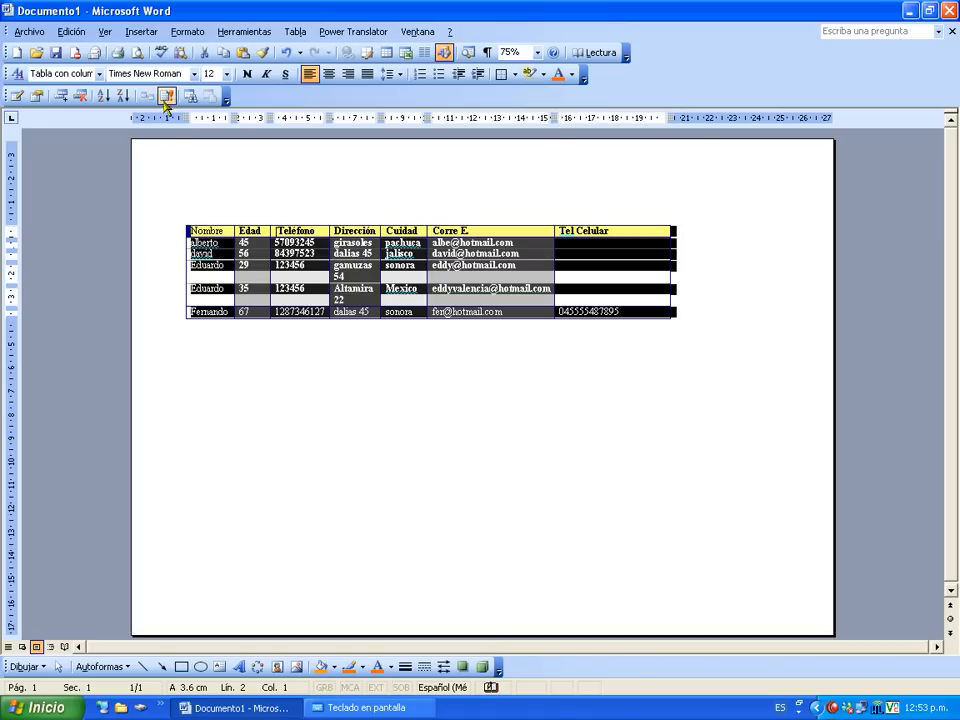
{"action": "left_click", "coordinate": [510, 461]}
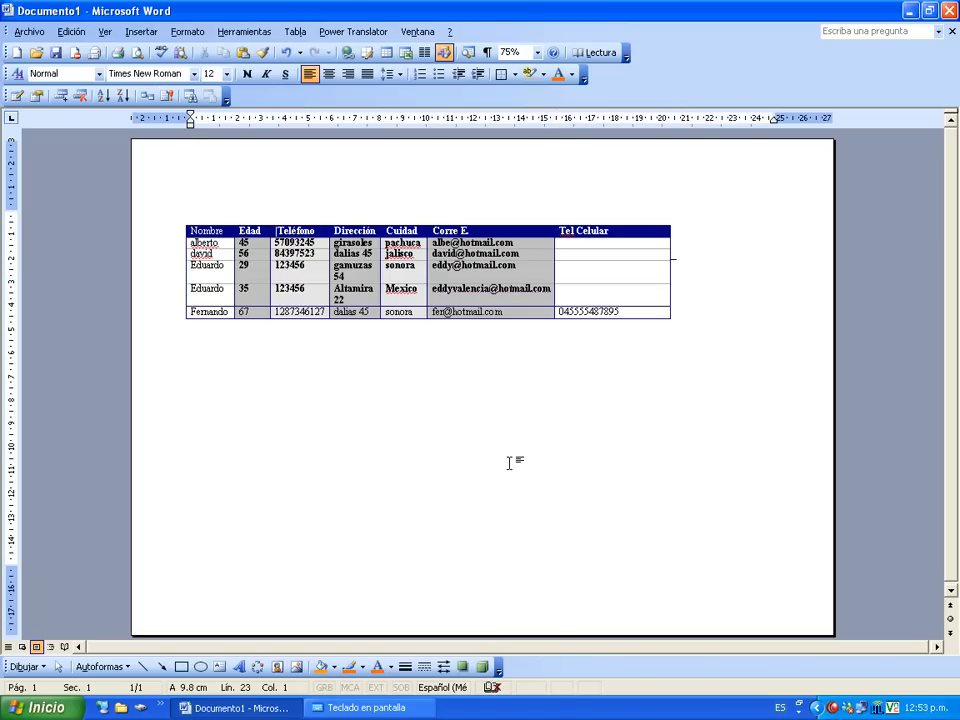
{"action": "left_click", "coordinate": [180, 218]}
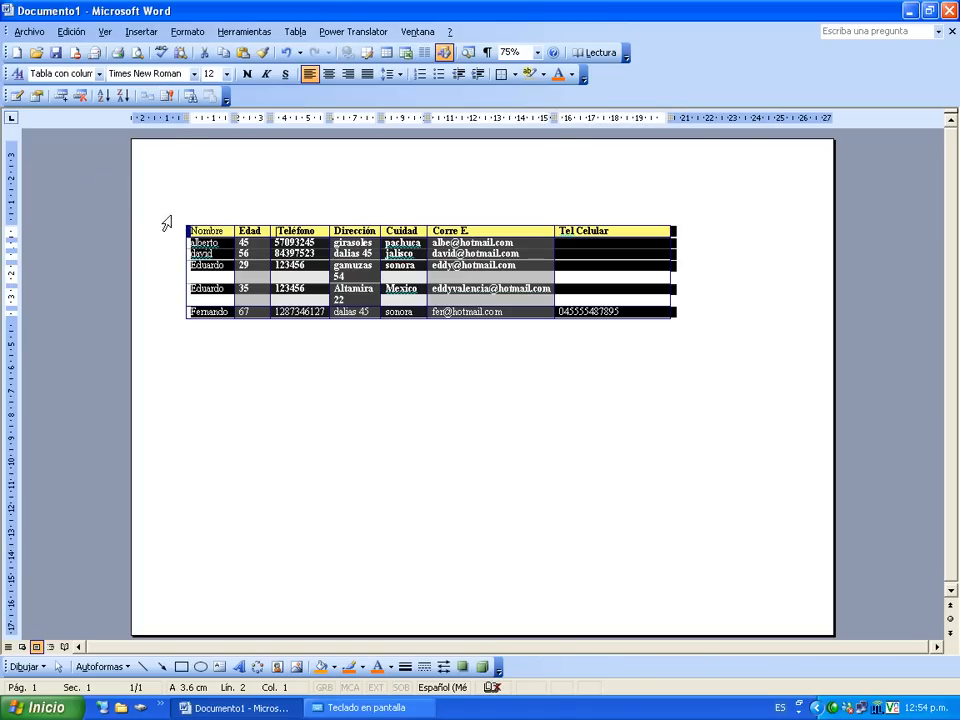
{"action": "left_click", "coordinate": [16, 95]}
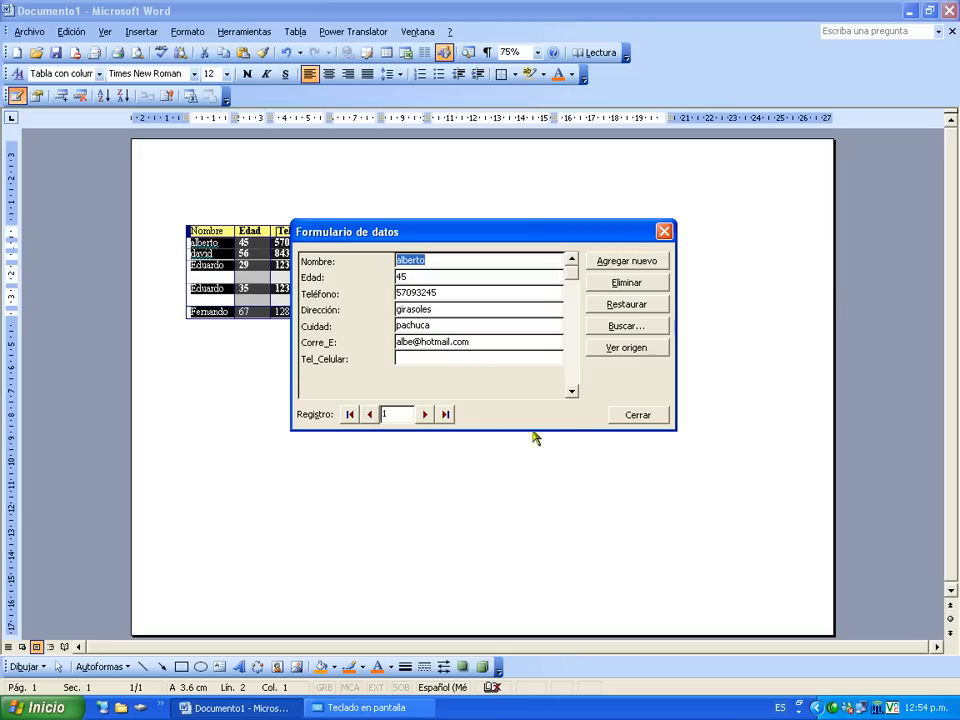
{"action": "left_click", "coordinate": [632, 416]}
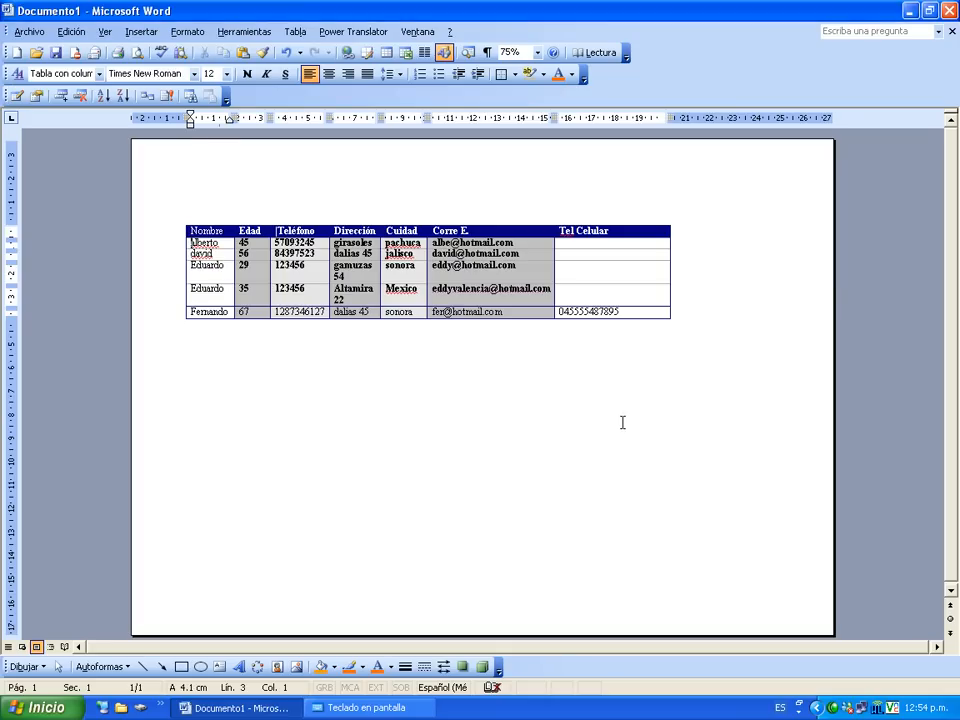
{"action": "left_click", "coordinate": [592, 442]}
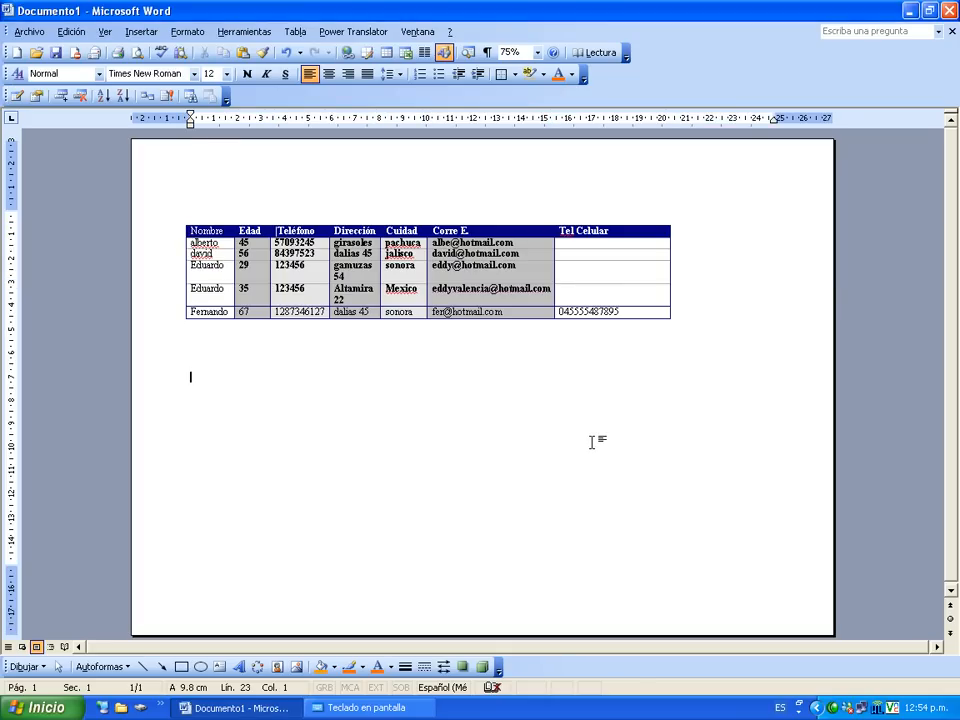